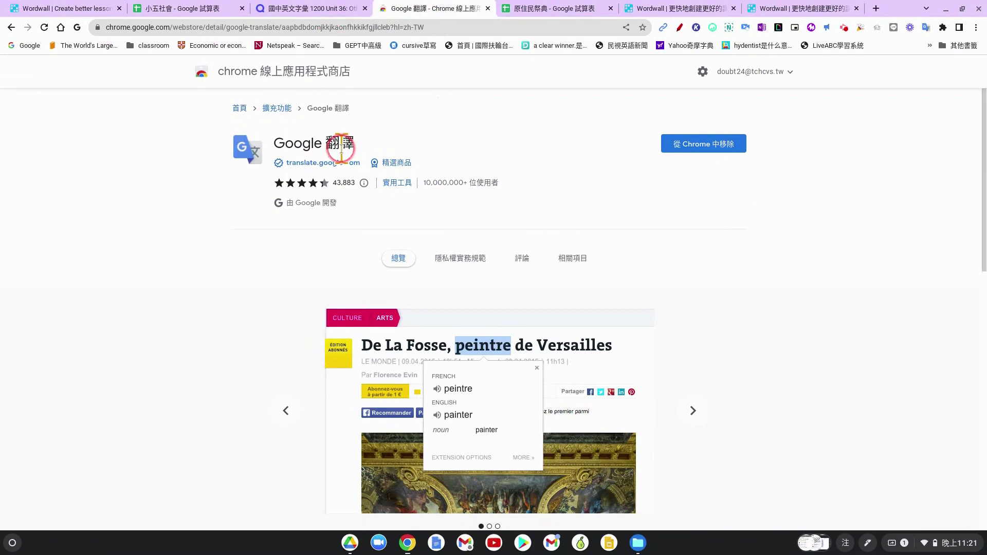
drag(427, 28, 126, 31)
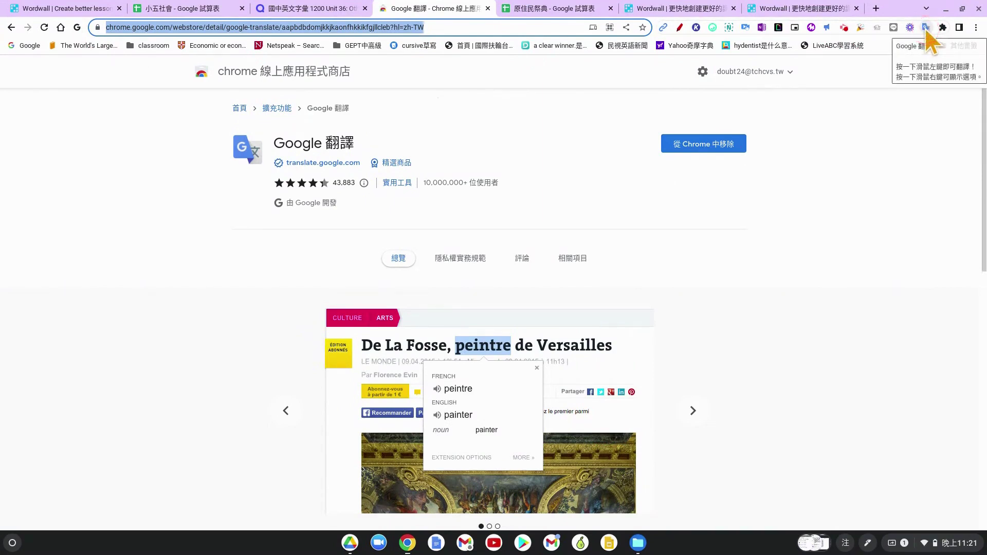
Switch to the Wordwall site and log in through Google with the teacher's first listed account.
click(59, 10)
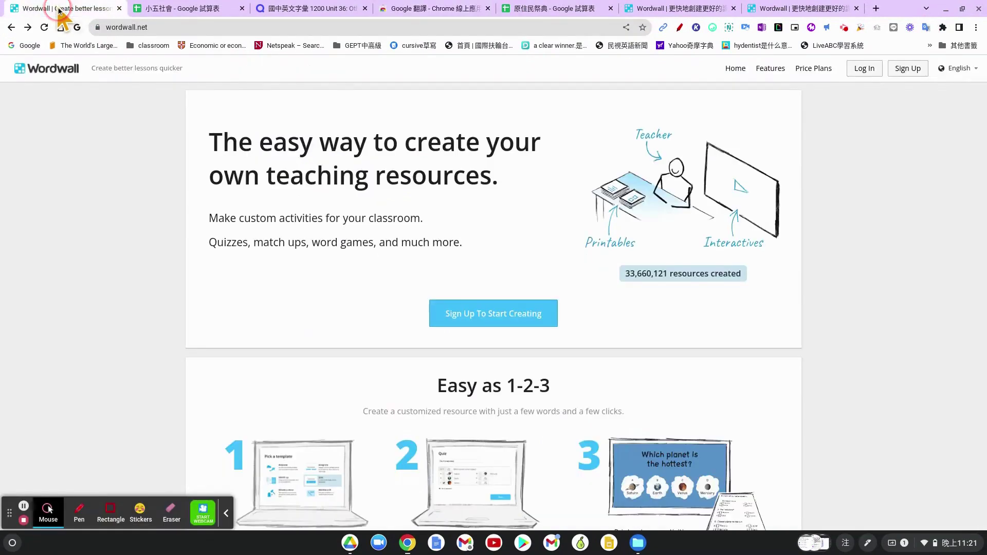
click(955, 70)
click(878, 425)
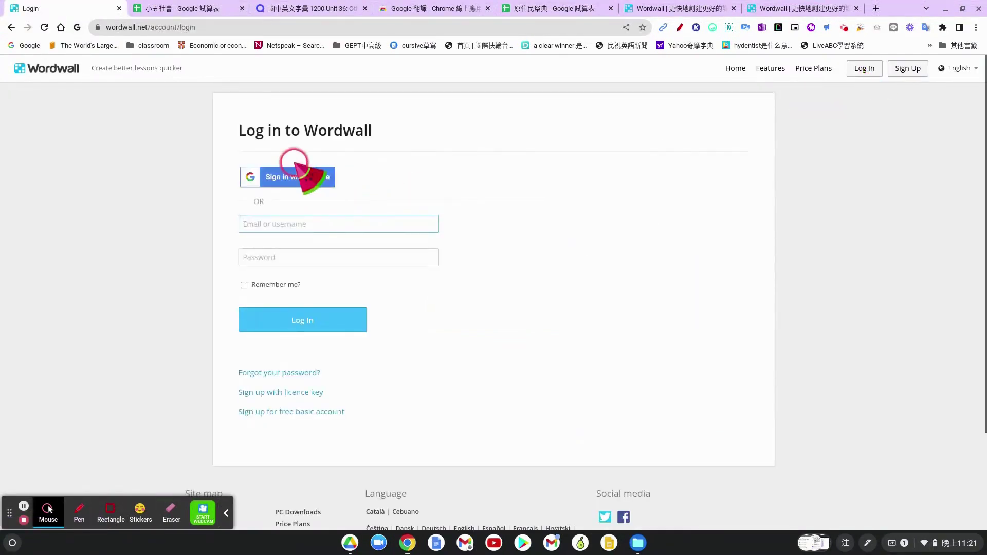
click(291, 178)
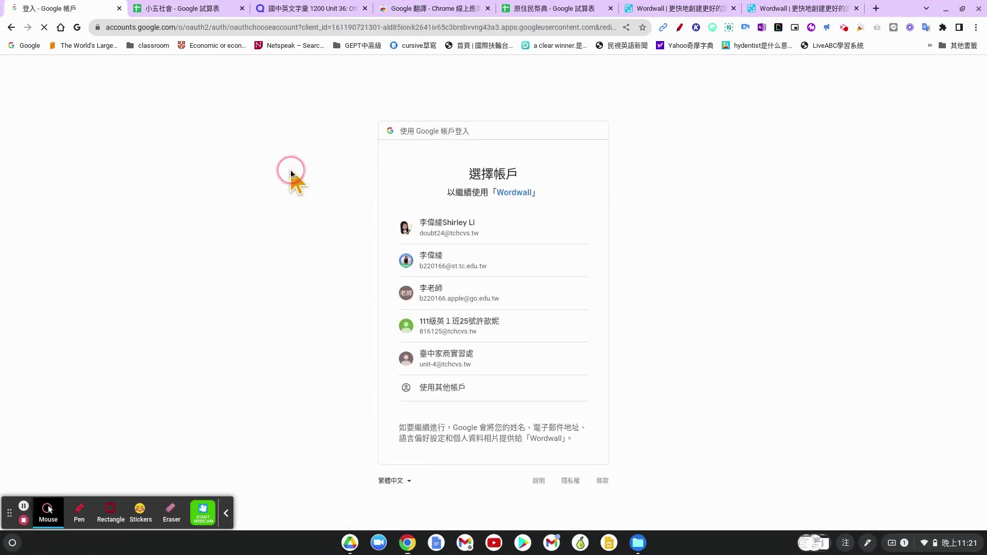
click(457, 215)
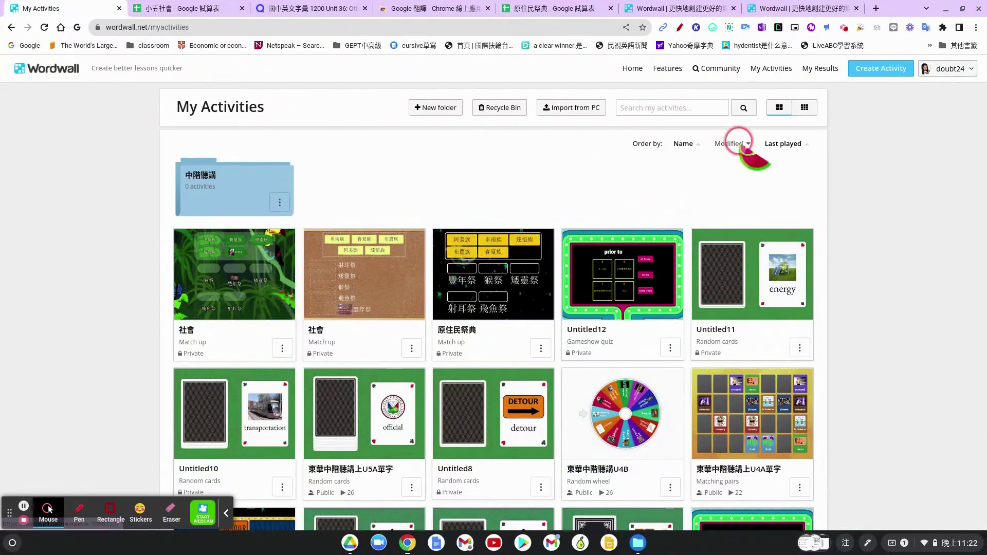
Start a new activity based on the Match up template.
click(874, 73)
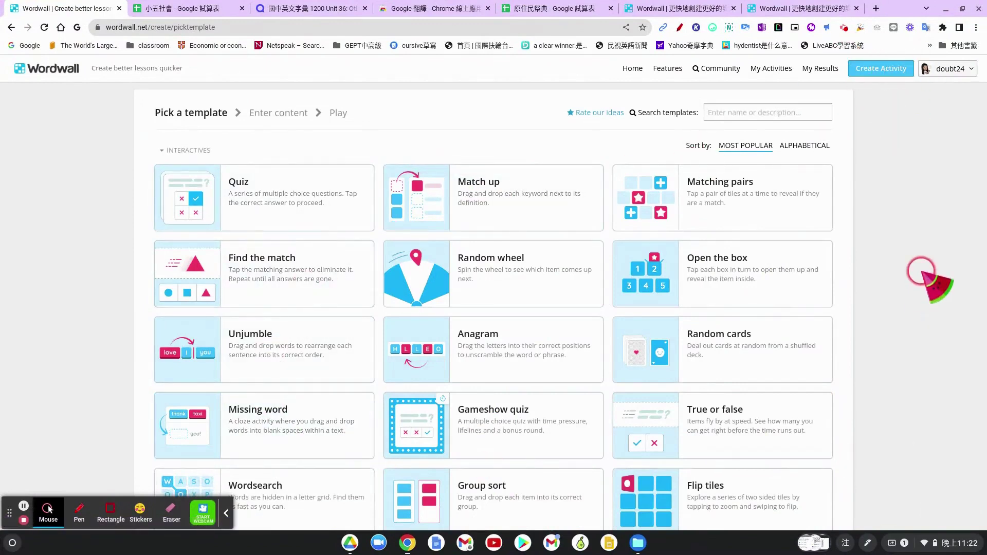
scroll(904, 273, down, 4)
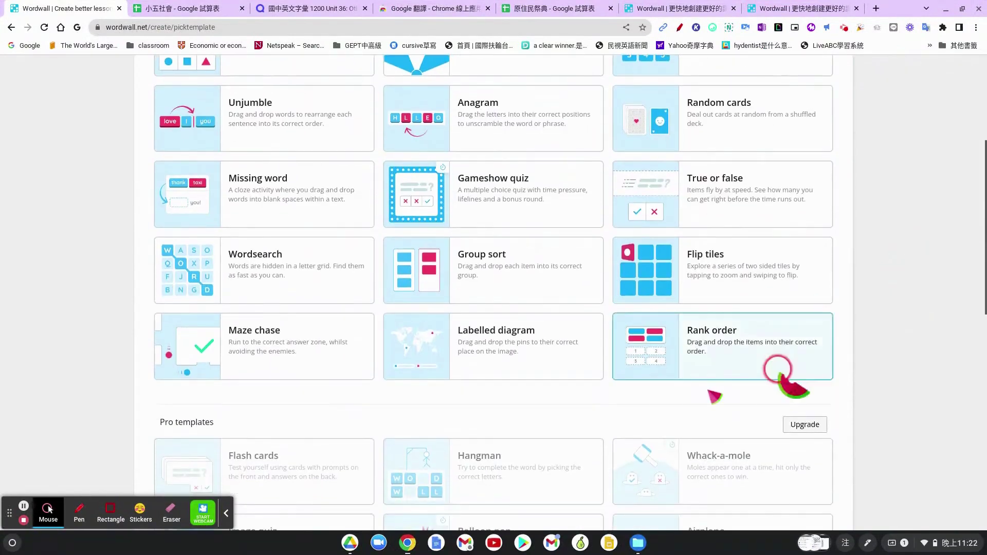
scroll(612, 362, down, 3)
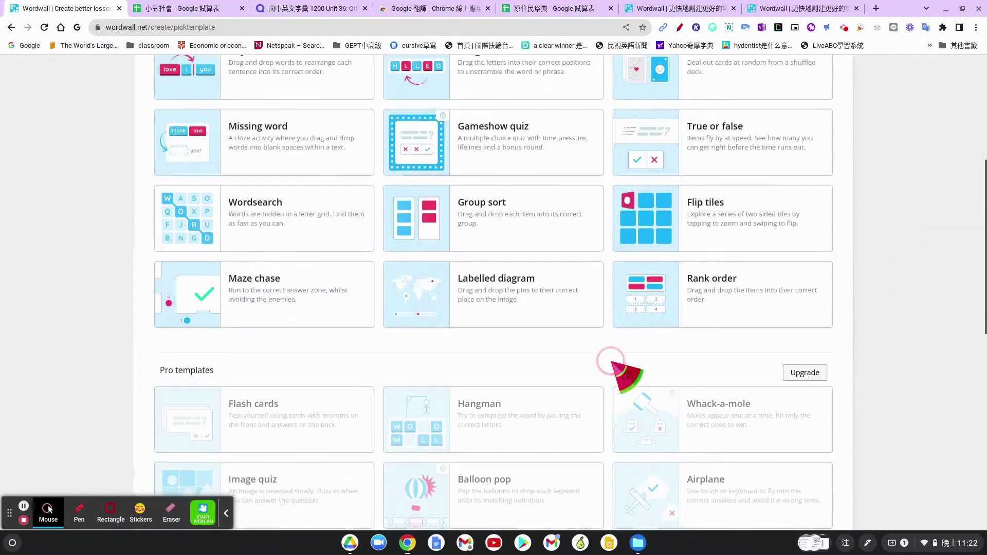
scroll(612, 363, up, 8)
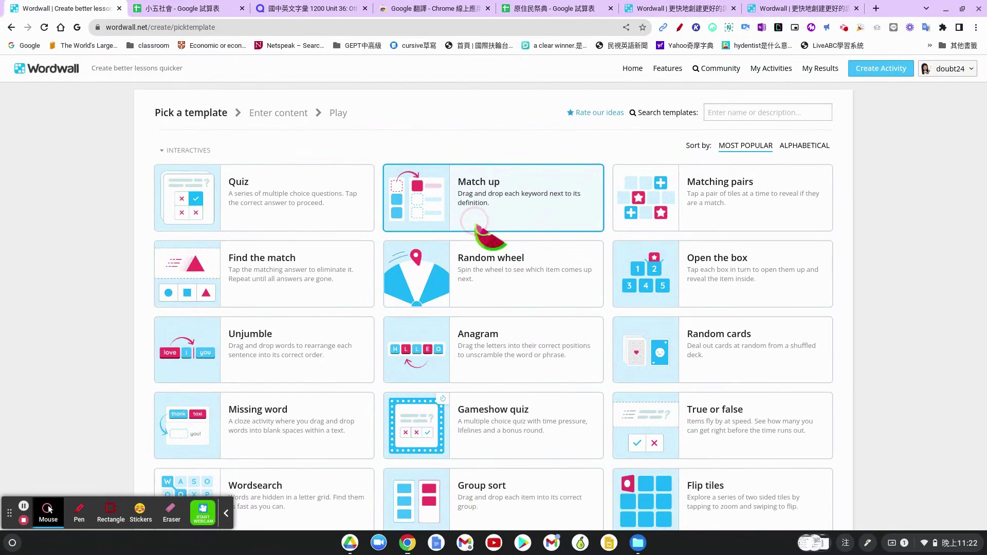
click(483, 234)
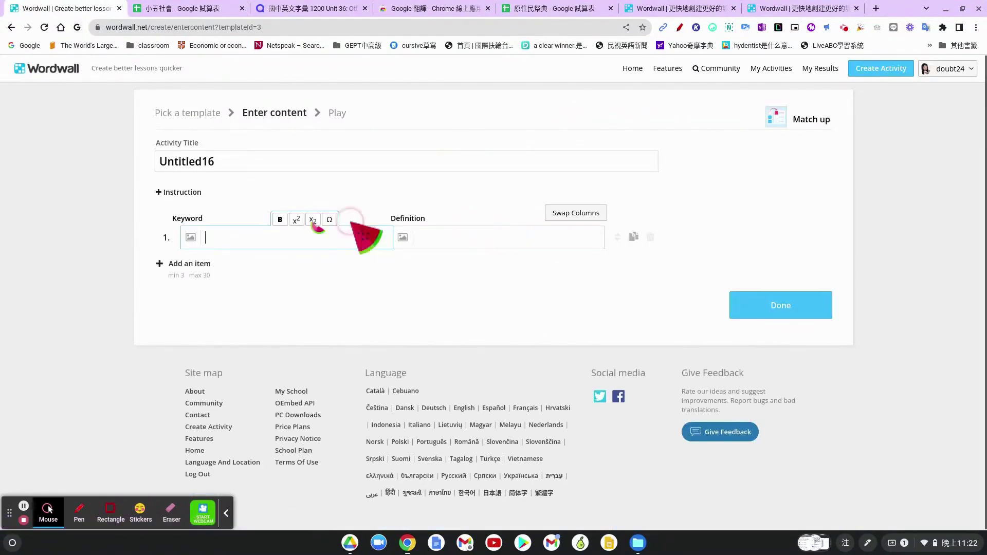
Title the activity 社會 and enter 阿美族 as the first keyword with 豐年祭 as its definition.
double_click(220, 158)
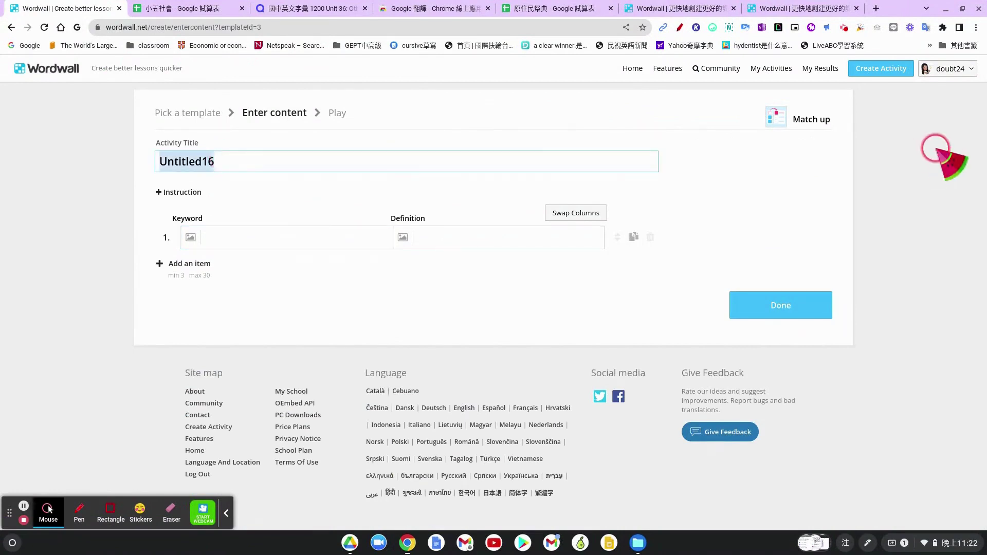
text(g)
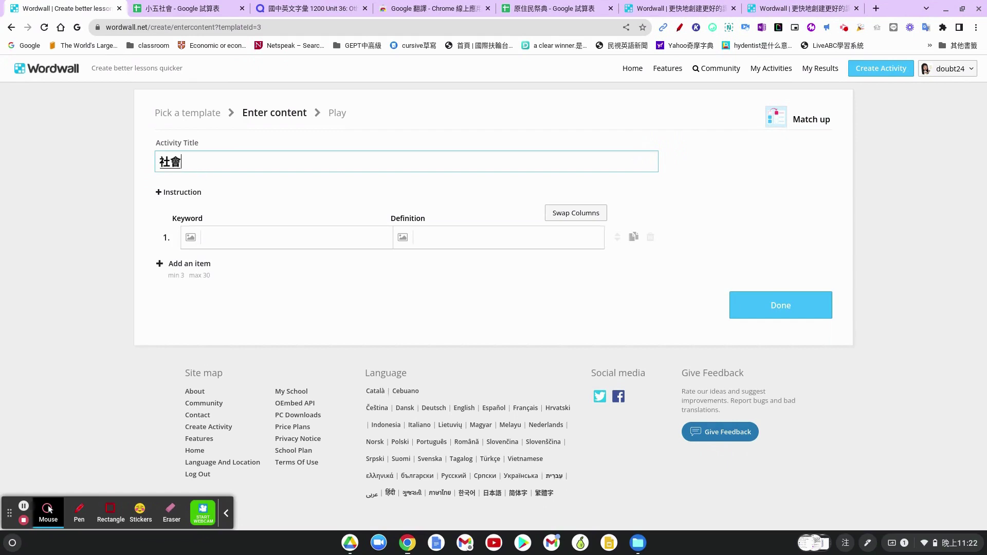
click(220, 235)
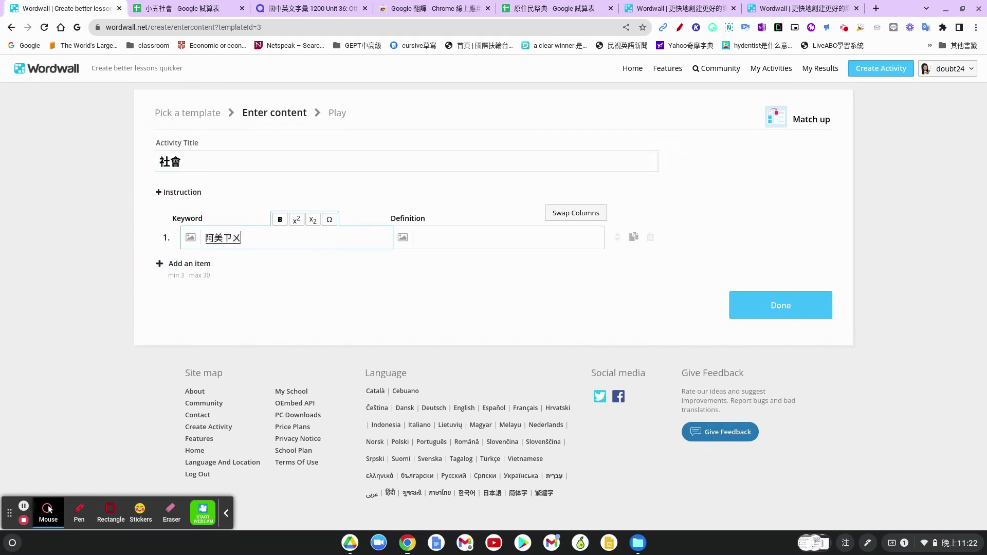
click(476, 234)
text(ㄈ)
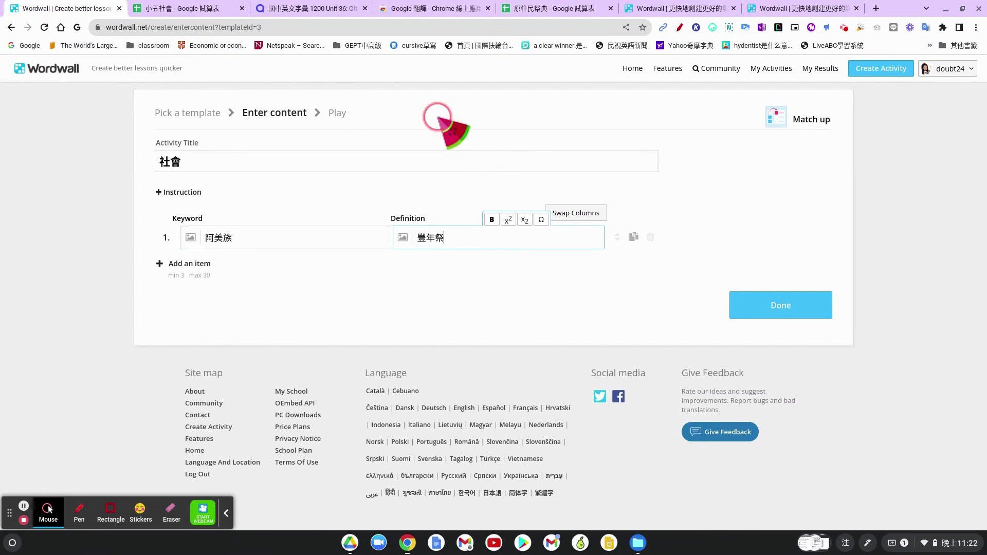
Paste the five pairs from A1:B5 of the 原住民祭典 spreadsheet into the item list, delete the duplicate 阿美族 item and finish the activity.
click(555, 11)
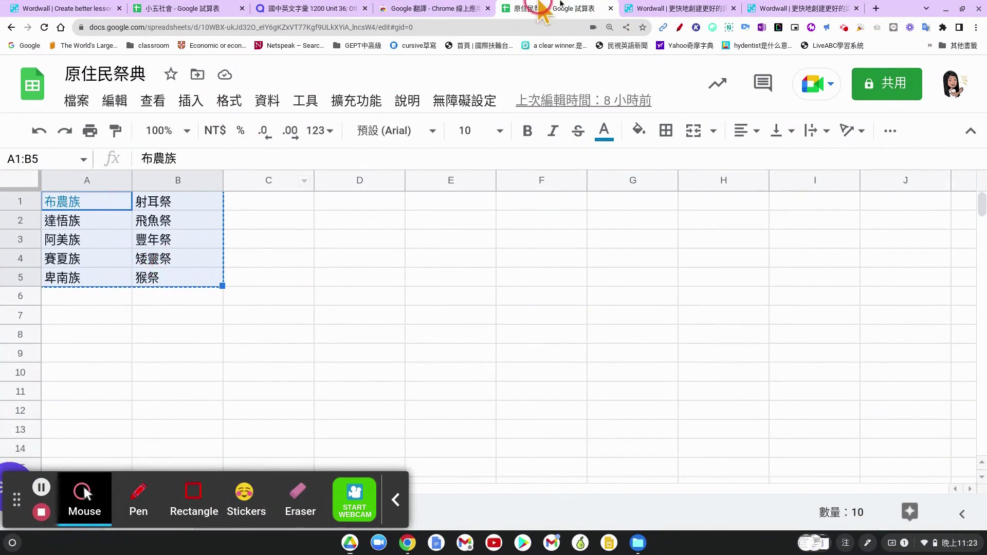
click(62, 8)
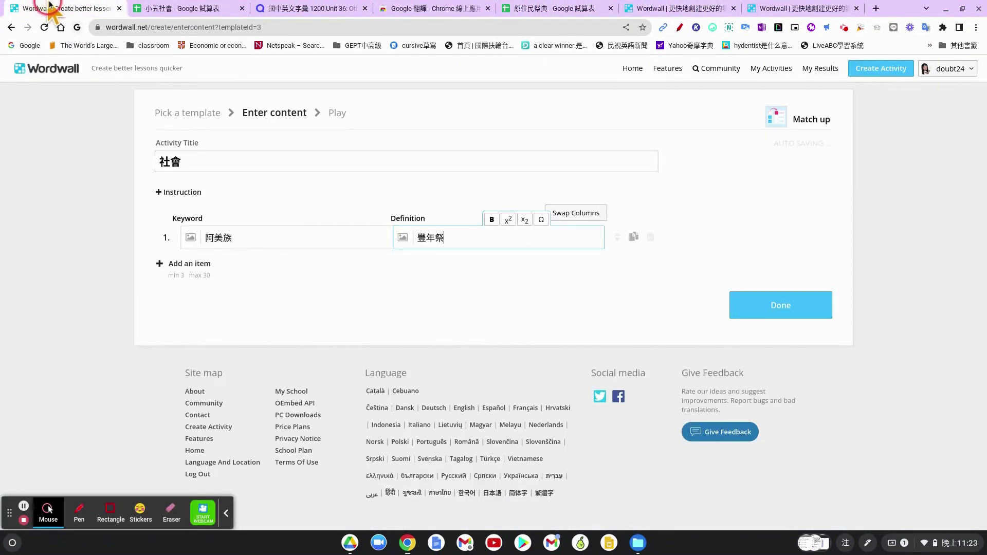
click(206, 239)
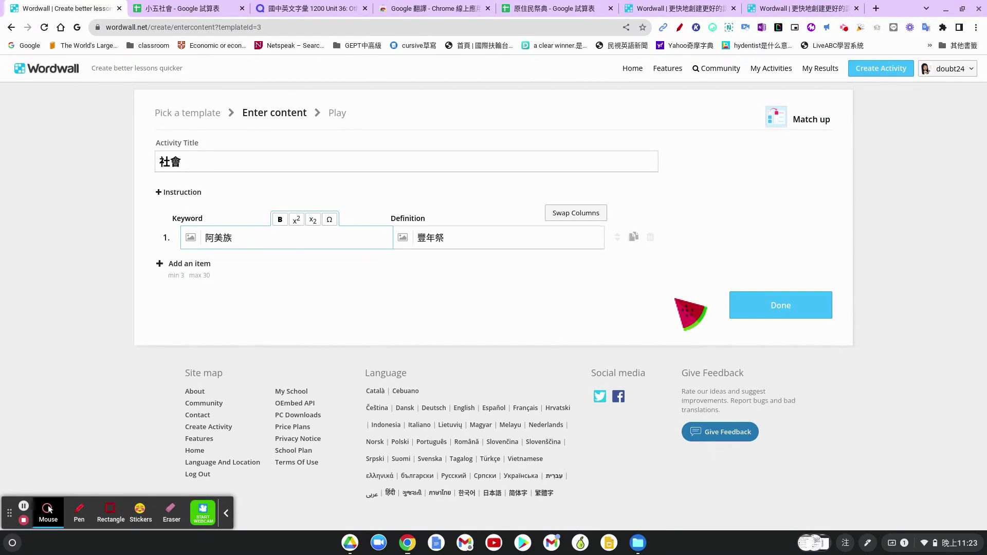
text(布農族	射耳祭 達悟族	飛魚祭 阿美族	豐年祭 賽夏族	矮靈祭 卑南族	猴祭)
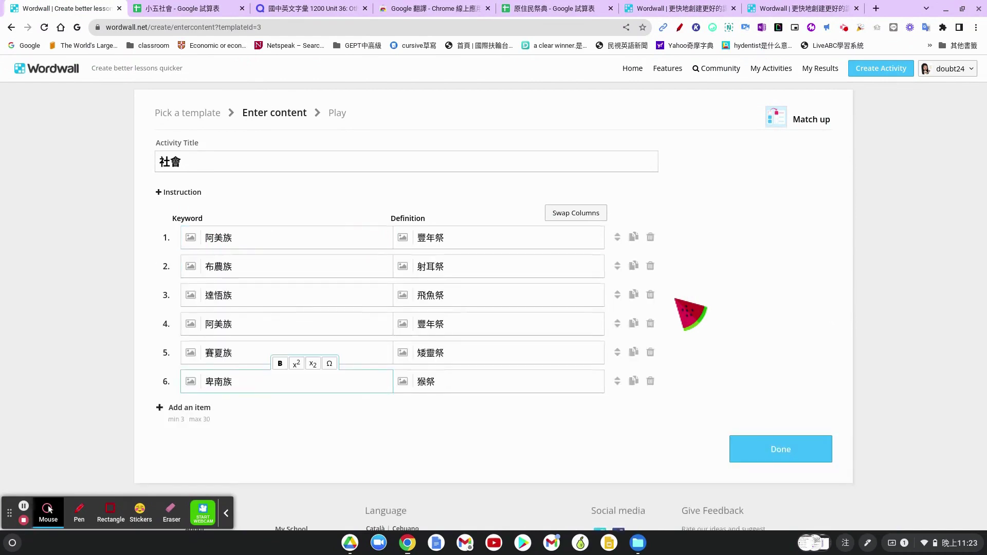
click(650, 324)
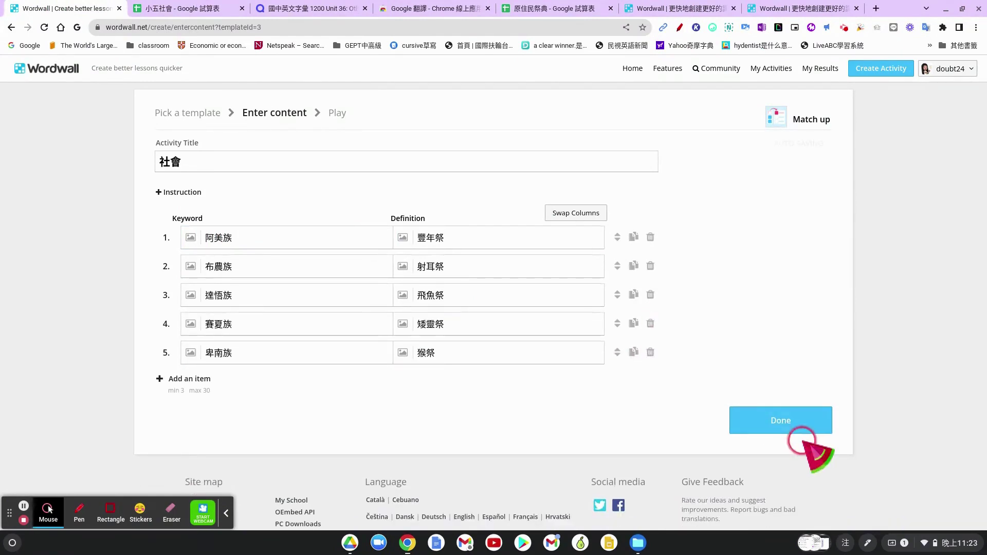
click(770, 422)
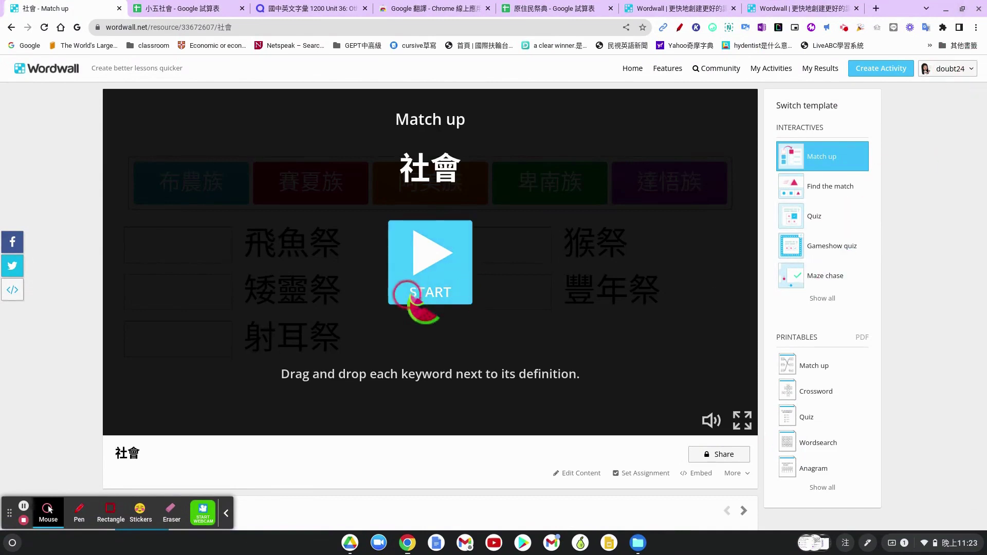
Play the activity, matching 阿美族–豐年祭, 卑南族–矮靈祭, 布農族–射耳祭, 賽夏族–猴祭 and 達悟族–飛魚祭, and submit the answers.
click(415, 273)
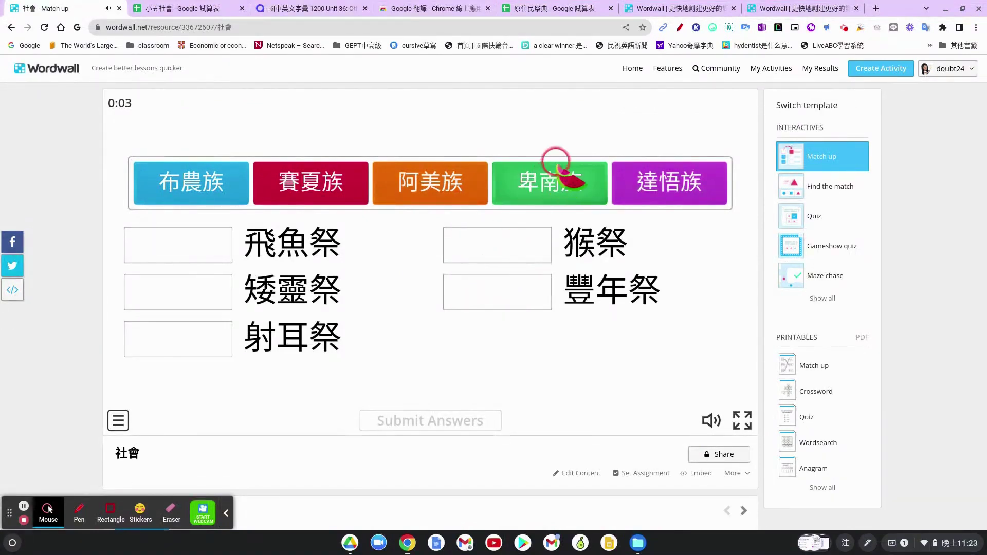
drag(427, 180, 500, 282)
drag(468, 180, 191, 296)
drag(198, 184, 177, 355)
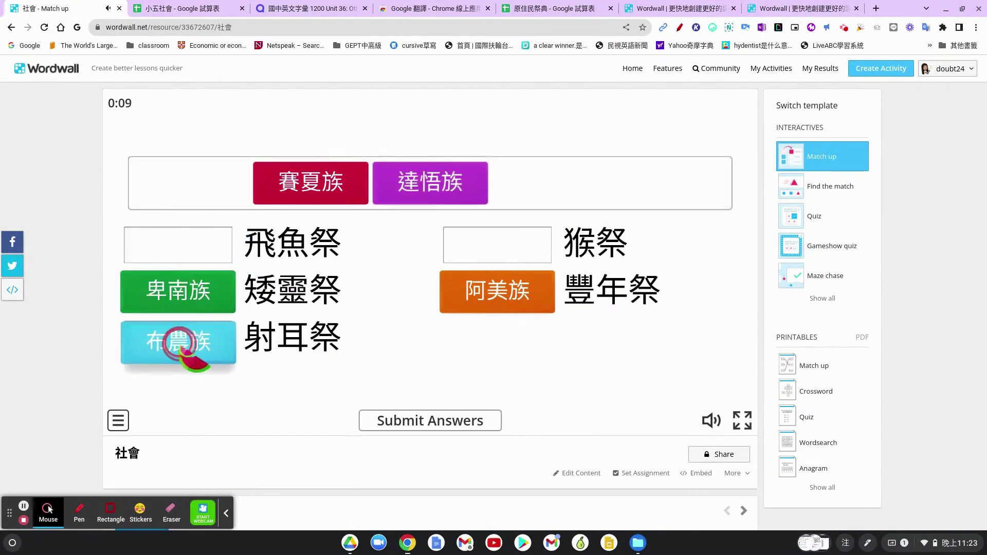
drag(330, 183, 514, 260)
drag(200, 190, 178, 245)
click(451, 419)
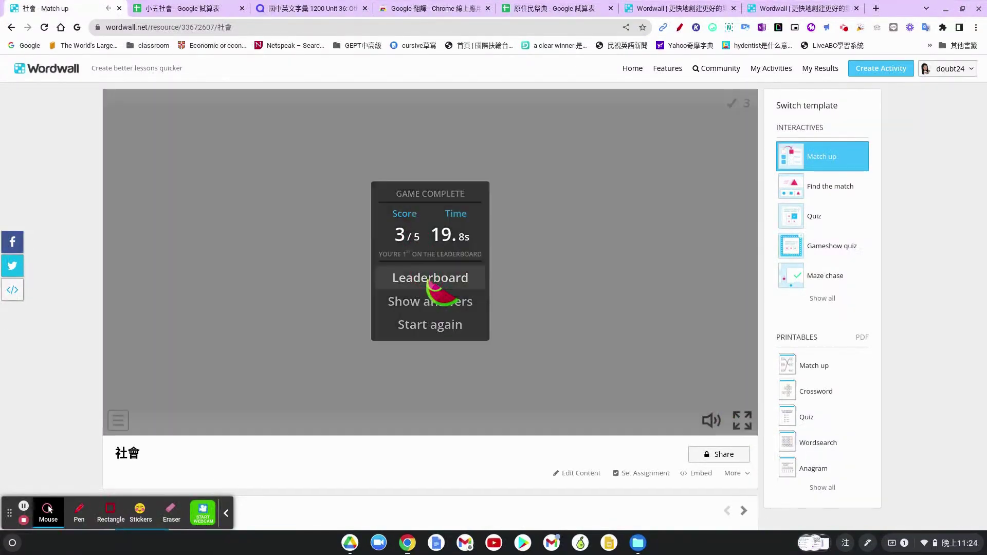
Record the score on the leaderboard under the name SSS and check the leaderboard table on the activity page.
click(429, 279)
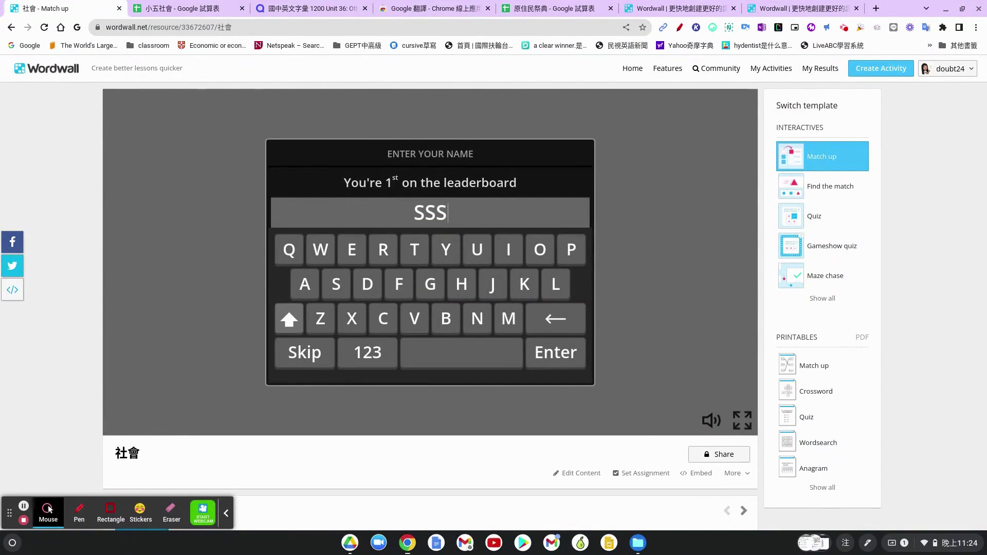
text(SSS)
click(565, 355)
scroll(563, 345, down, 5)
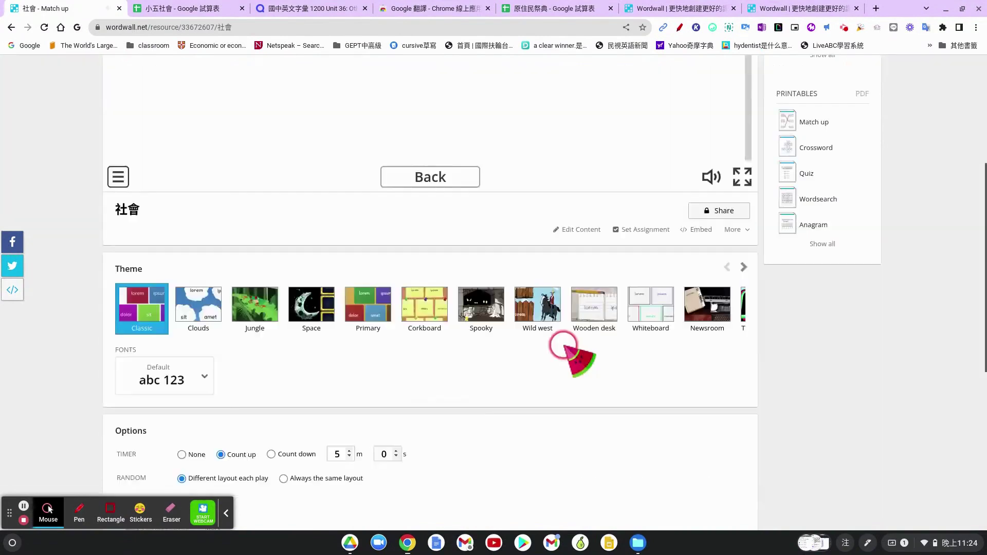
scroll(563, 345, down, 7)
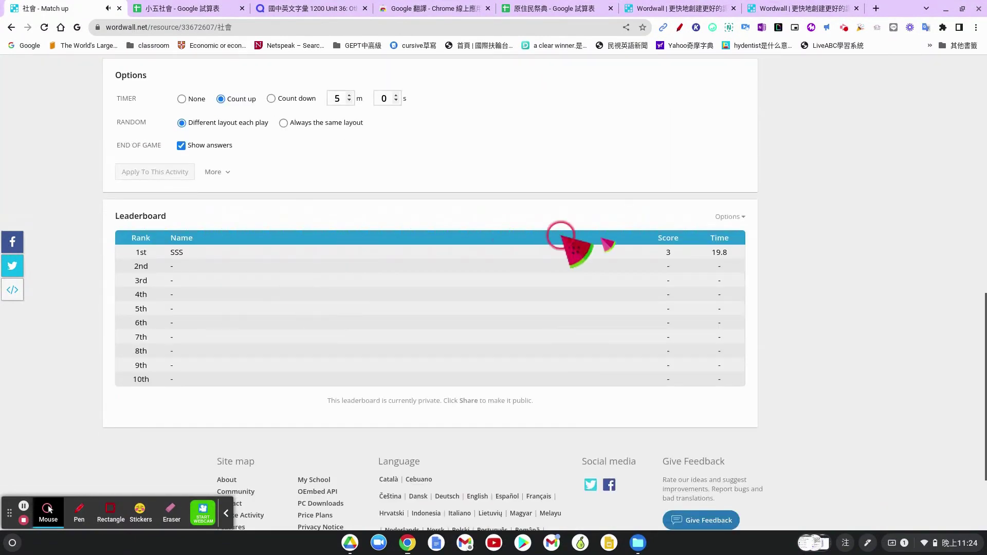
Switch the activity to the Corkboard theme and start the game to preview it.
scroll(590, 275, up, 5)
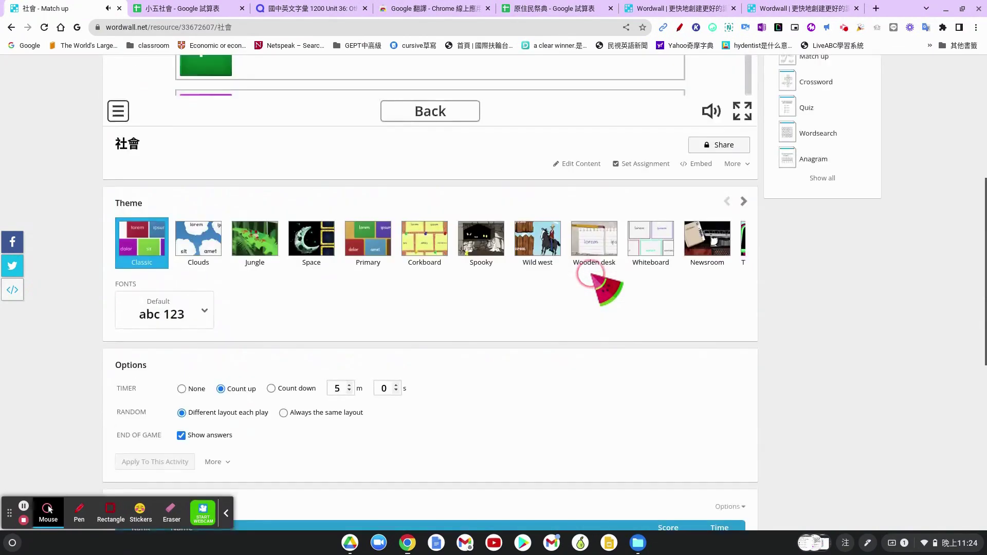
scroll(590, 273, up, 6)
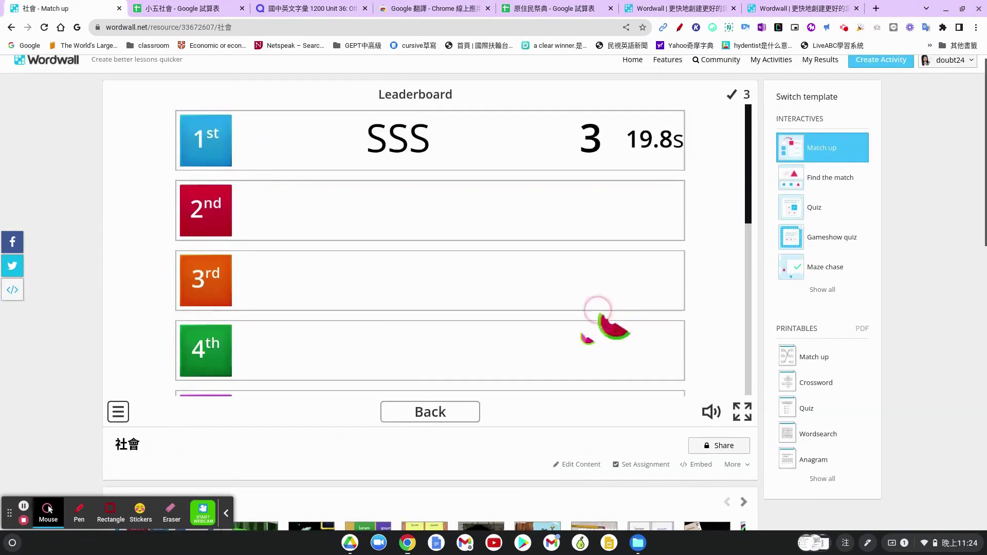
scroll(586, 329, down, 2)
click(421, 437)
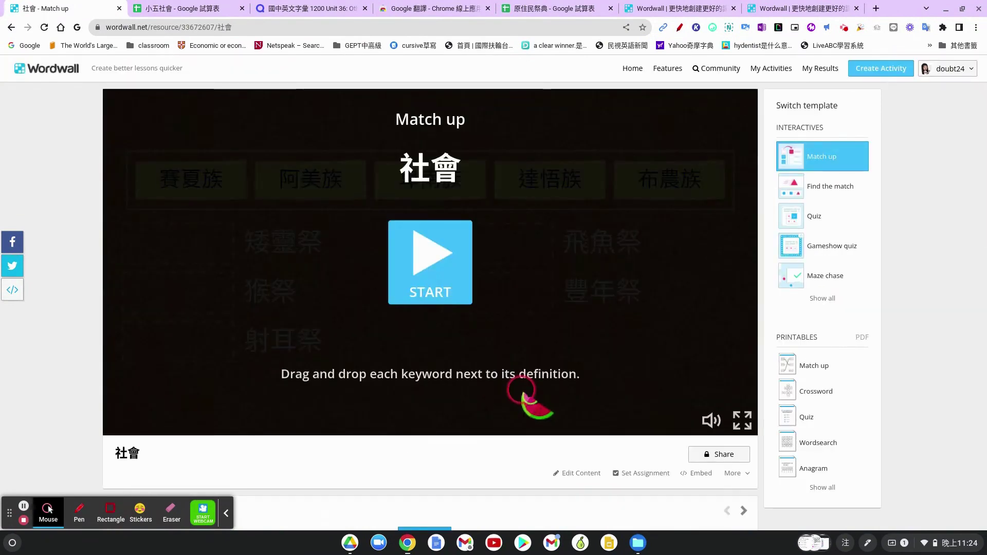
click(436, 264)
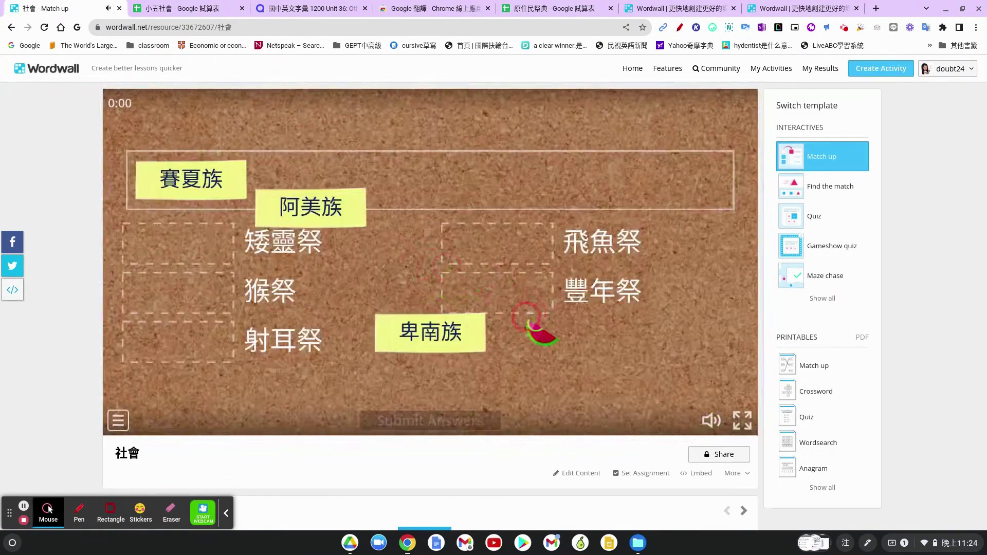
Circle the activity's Share option in red with the page annotation pen, and close the annotation tool.
scroll(526, 316, down, 4)
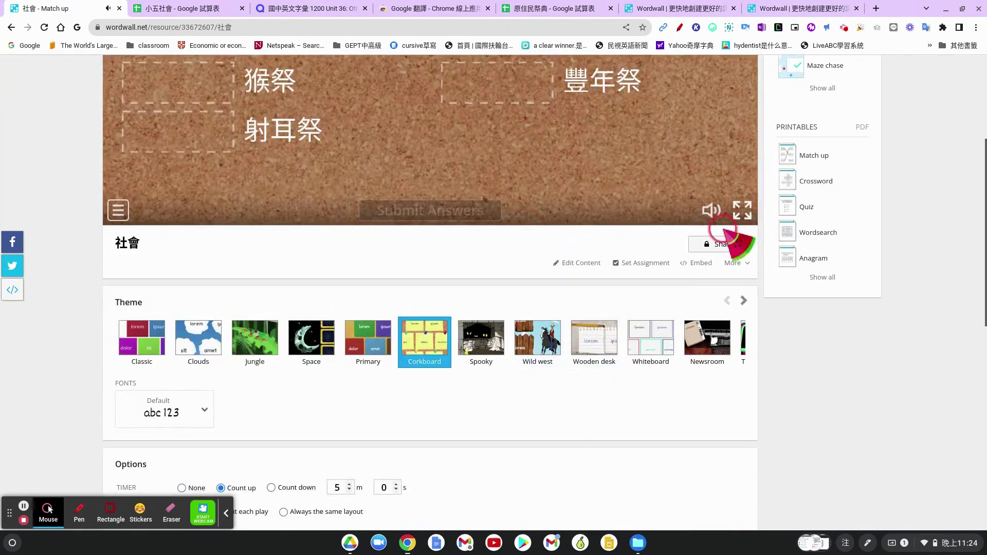
click(680, 27)
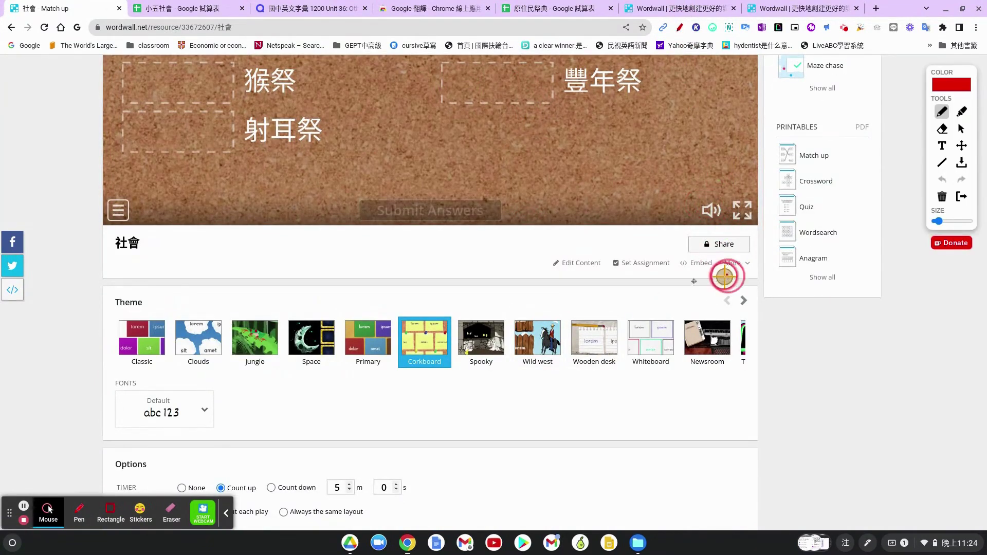
mouse_move(724, 276)
mouse_down()
mouse_move(701, 195)
mouse_move(763, 257)
mouse_move(689, 261)
mouse_move(697, 291)
mouse_up()
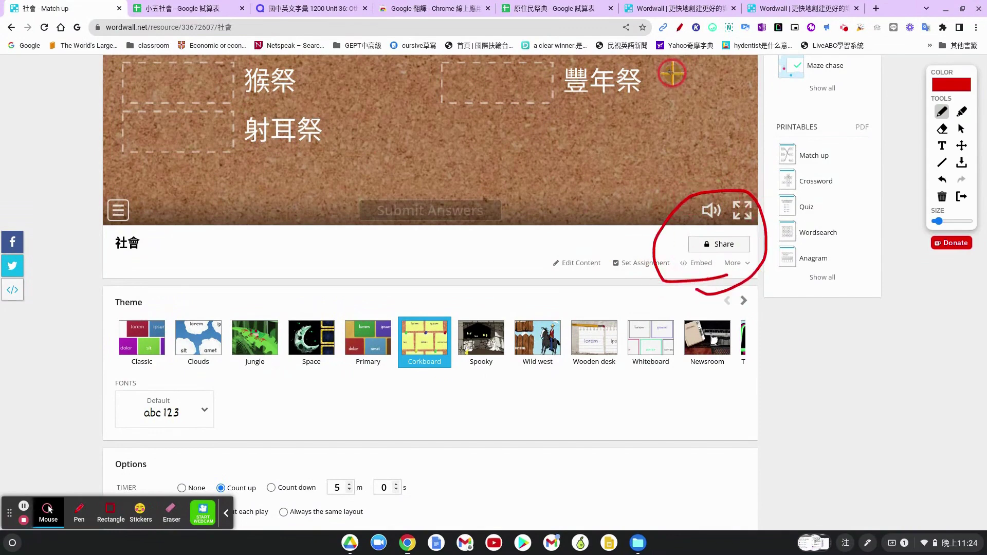
click(680, 29)
Publish the 社會 activity as a shared resource with the age band 5級 and the subject 地理.
click(719, 245)
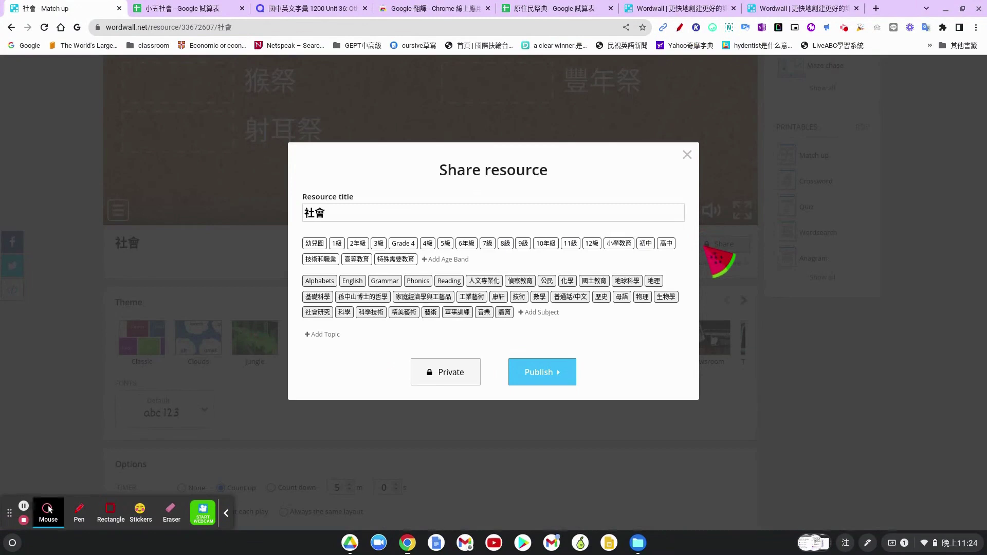
click(393, 249)
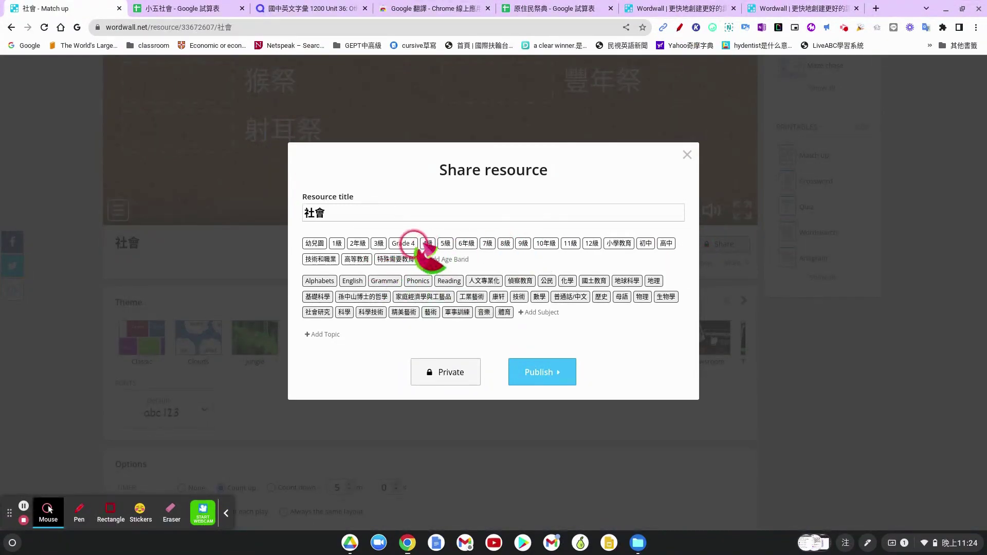
click(445, 244)
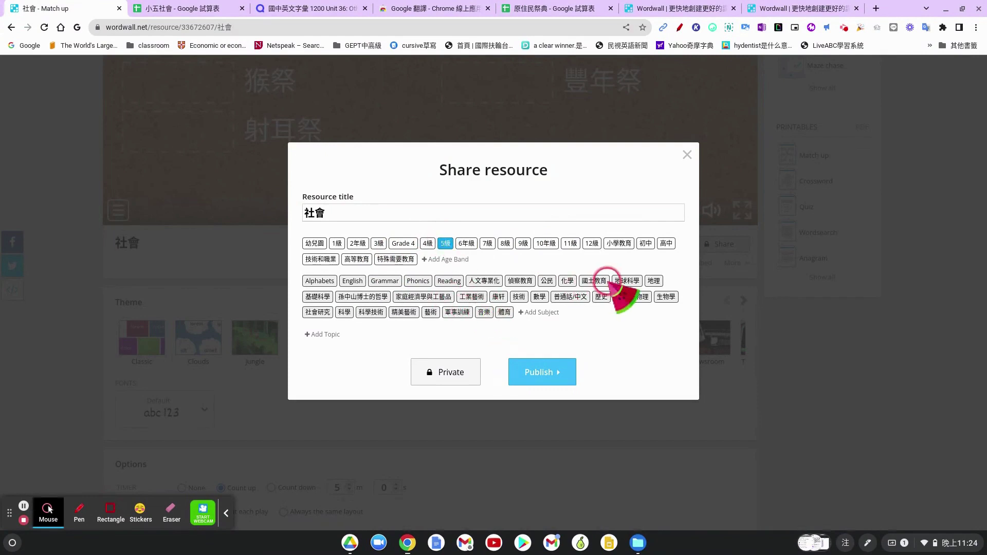
click(652, 279)
click(529, 370)
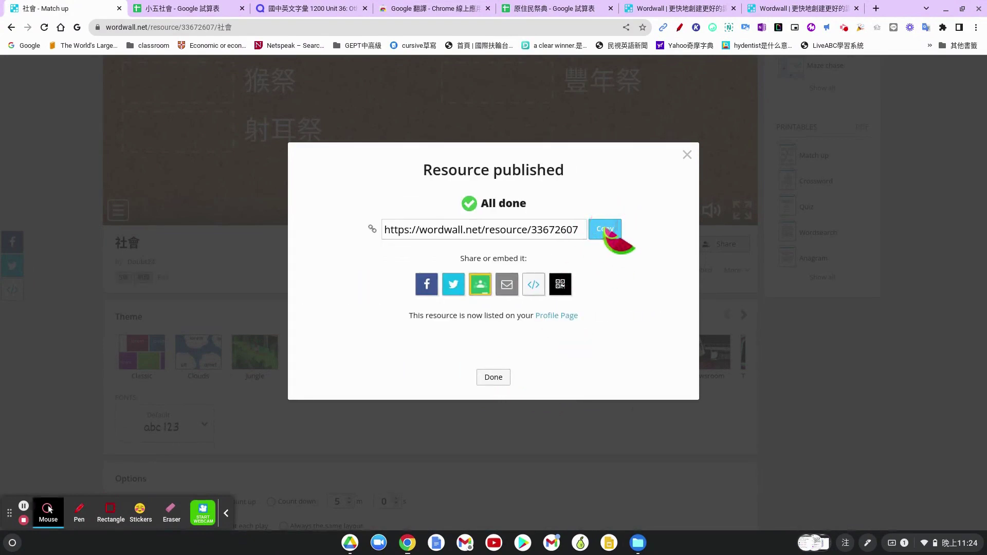
Copy the published activity's link and close the sharing dialog.
click(606, 231)
click(478, 284)
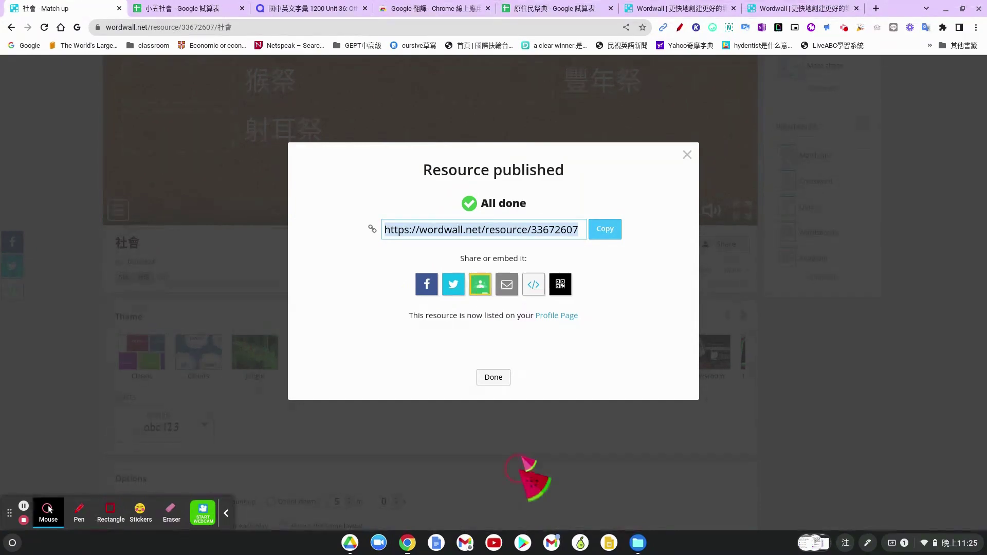
click(686, 155)
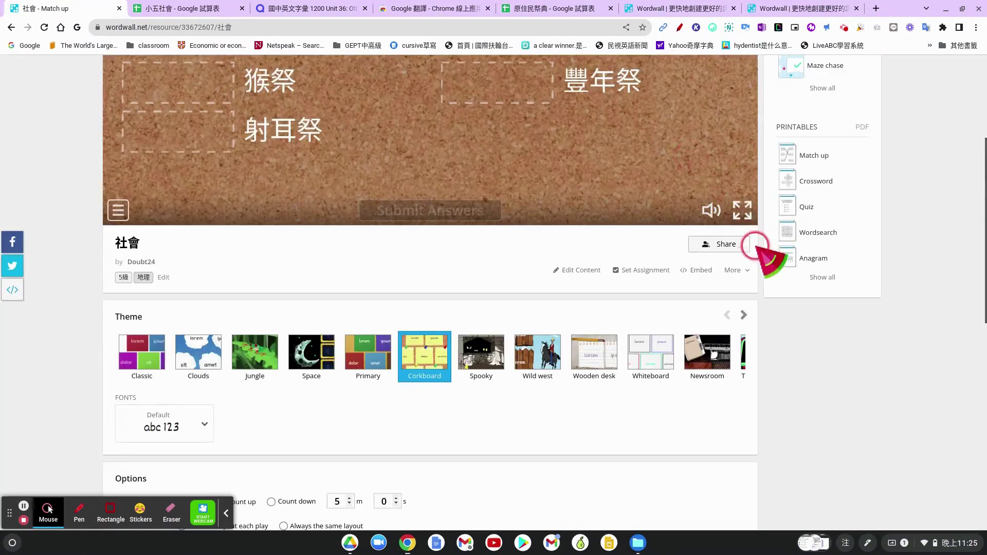
Set up an assignment for the activity with the end-of-game leaderboard enabled, and start it.
scroll(774, 257, up, 4)
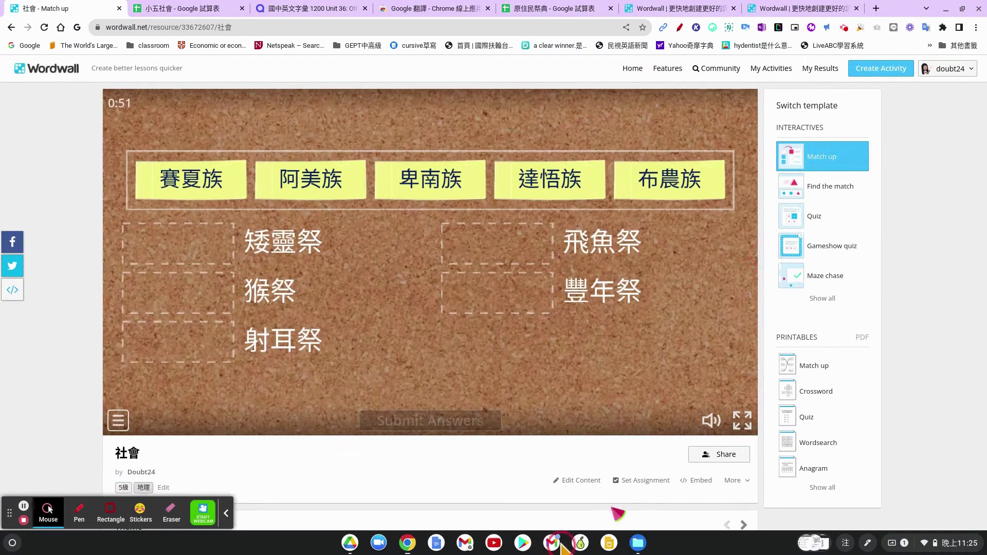
click(640, 481)
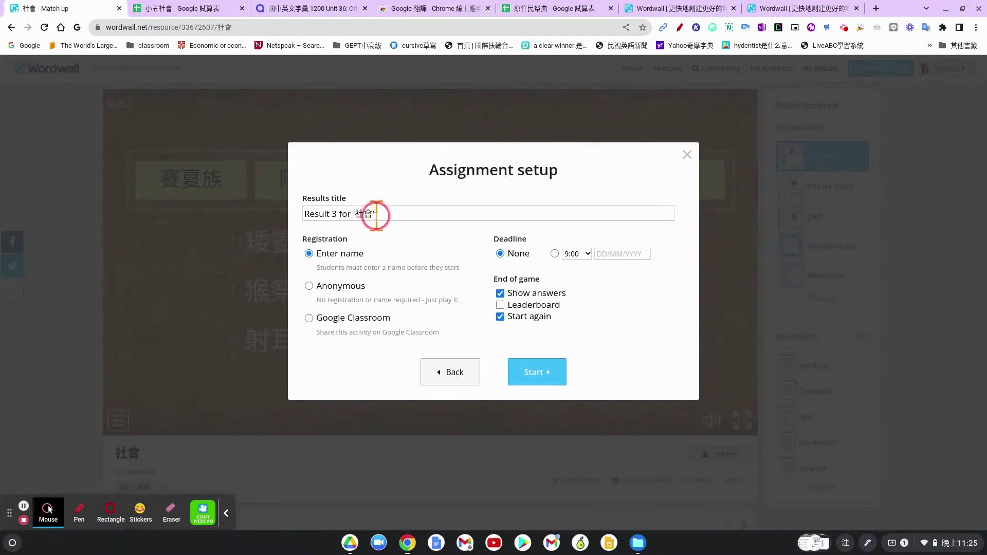
click(501, 305)
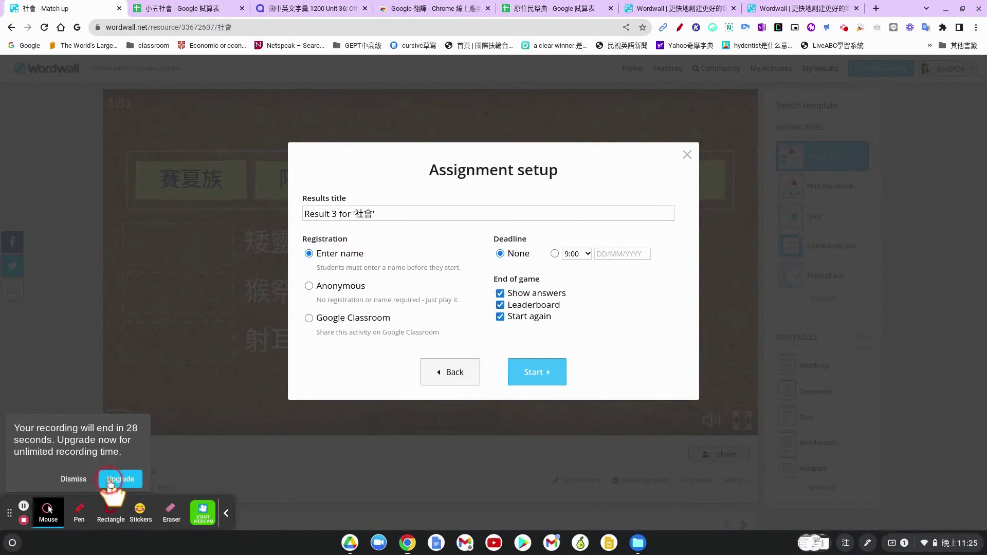
click(539, 371)
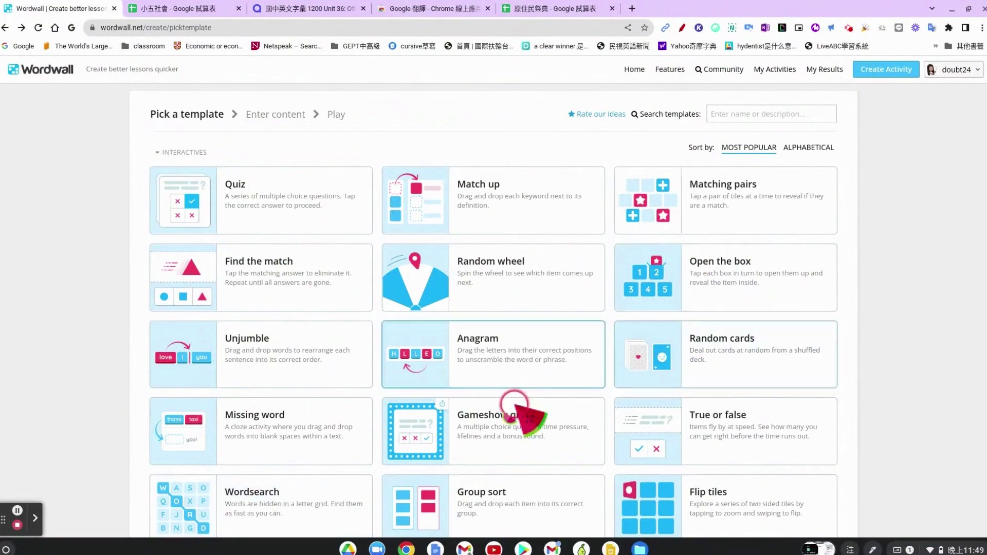
Create a Gameshow quiz and fill in its questions with column A copied from the 小五社會 spreadsheet.
click(457, 435)
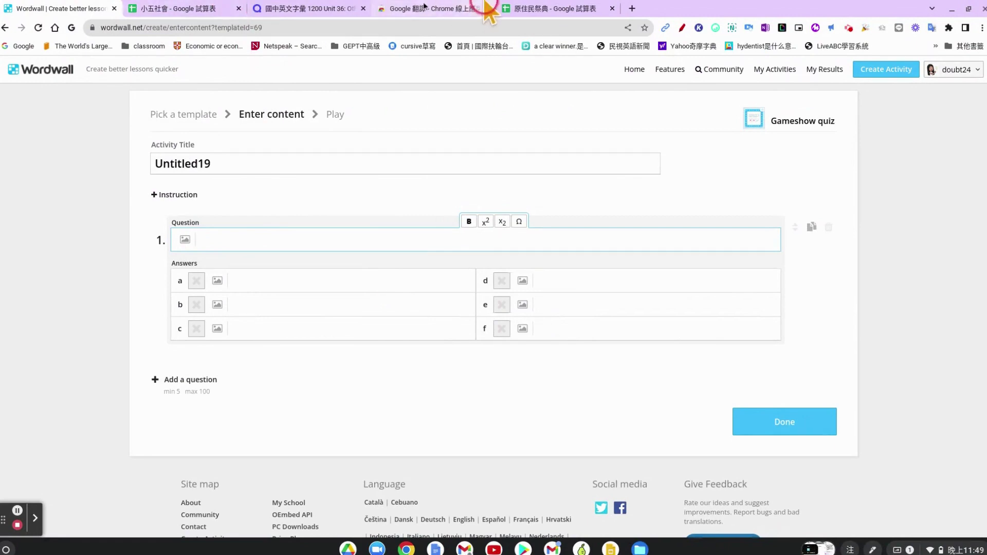
click(166, 9)
click(82, 183)
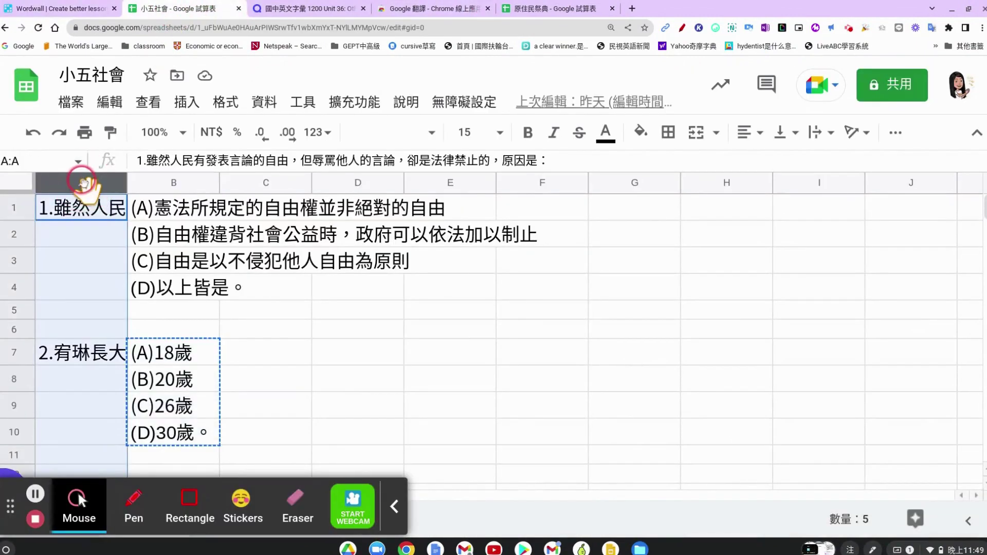
key(ctrl+c)
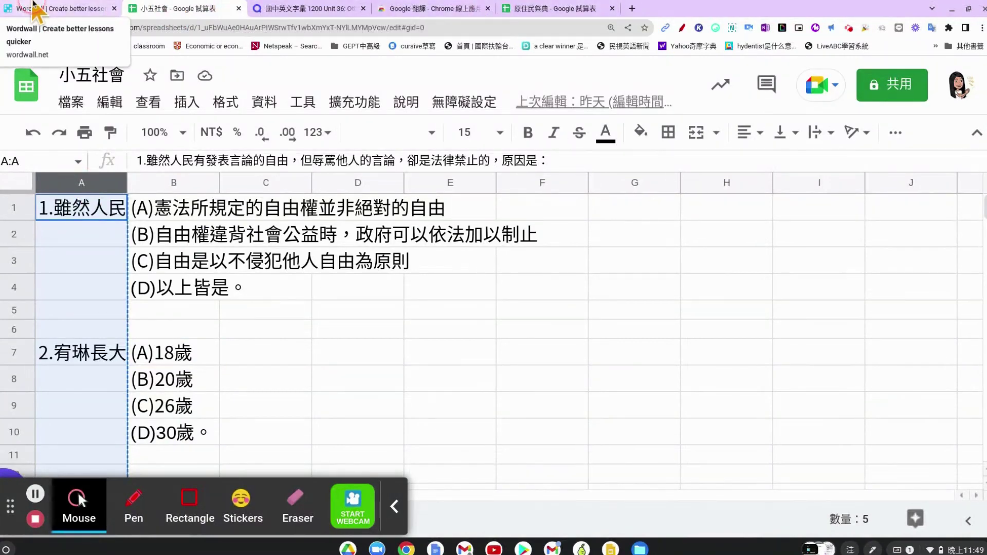
click(34, 6)
click(221, 236)
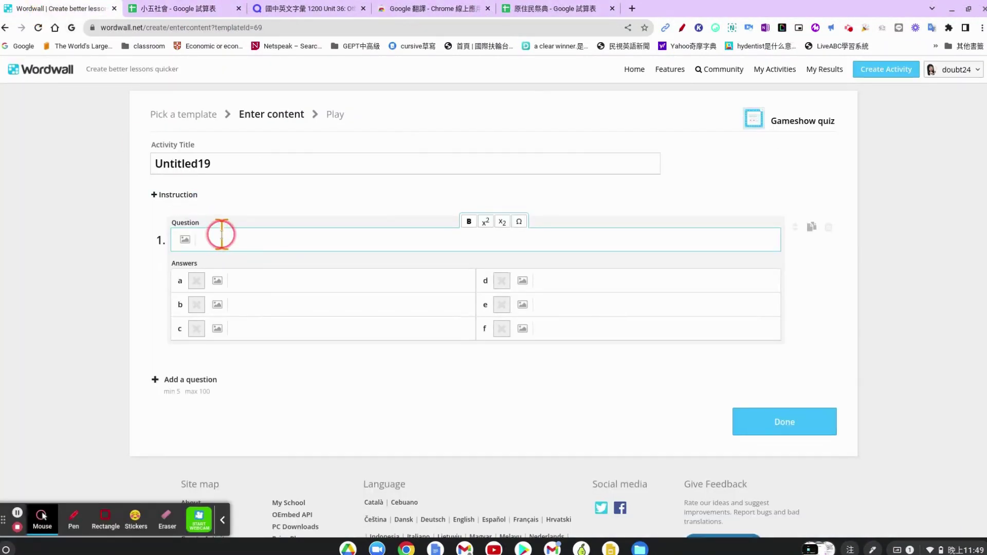
key(ctrl+v)
scroll(363, 282, up, 10)
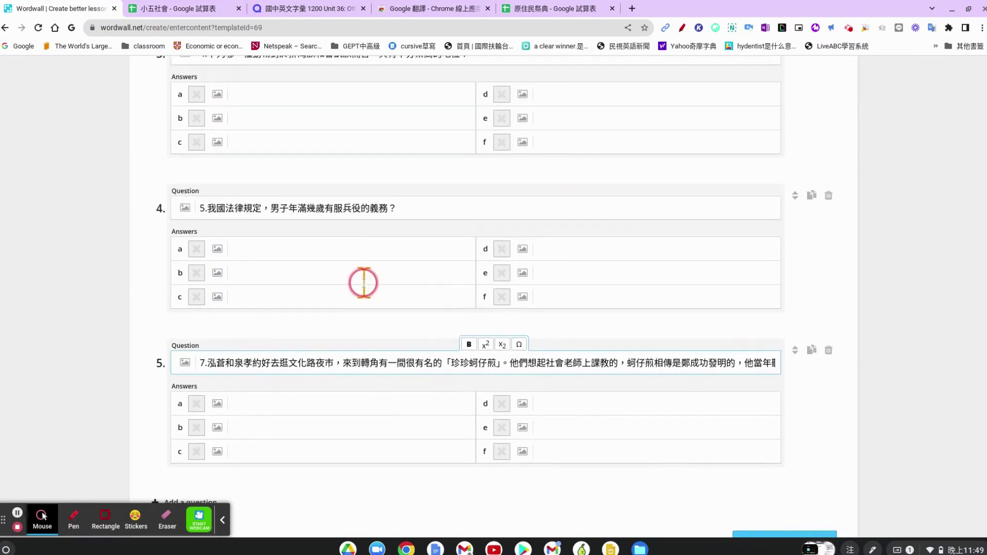
Copy the options in B1:B4 of the 小五社會 spreadsheet into question 1's answers and mark answer a as correct.
click(195, 8)
drag(177, 214, 177, 288)
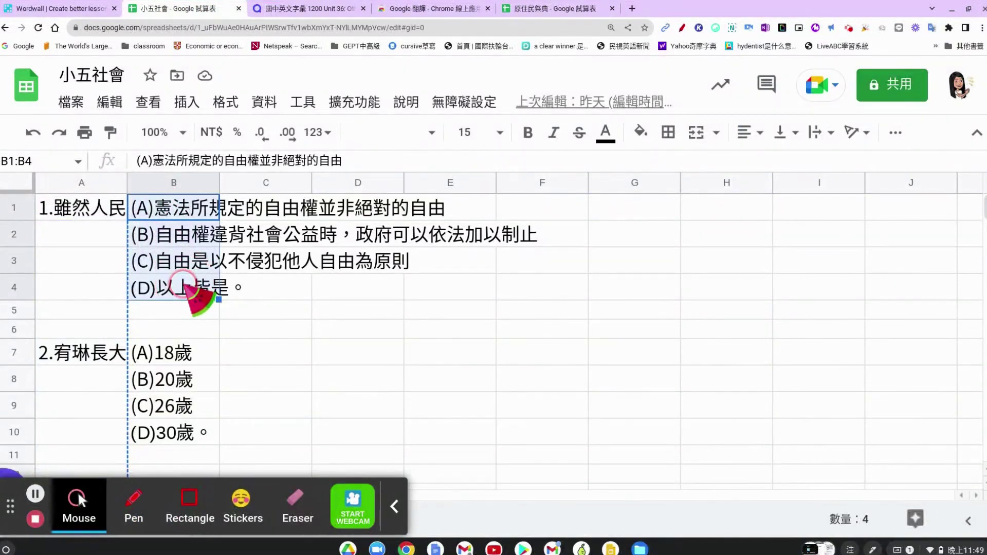
key(ctrl+c)
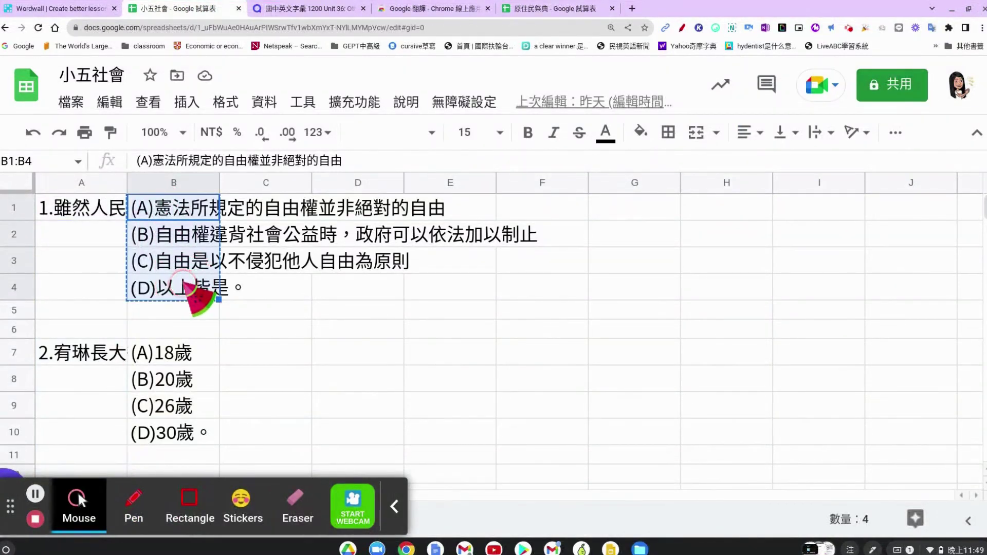
click(29, 7)
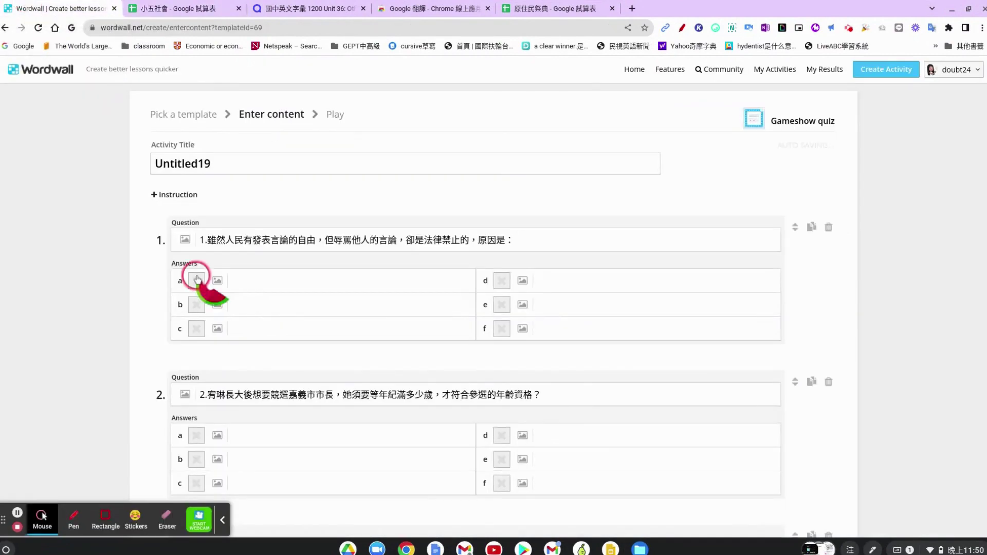
click(254, 277)
key(ctrl+v)
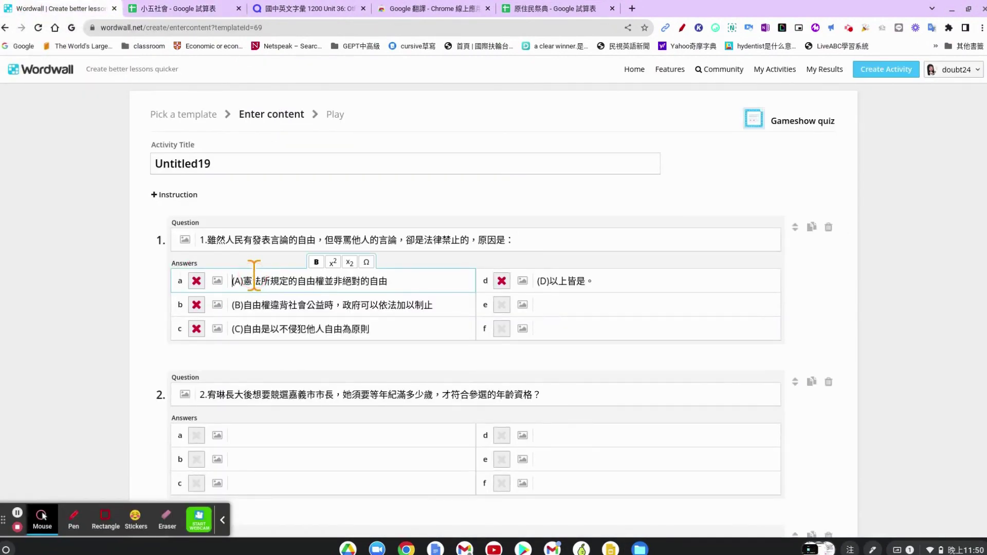
click(196, 281)
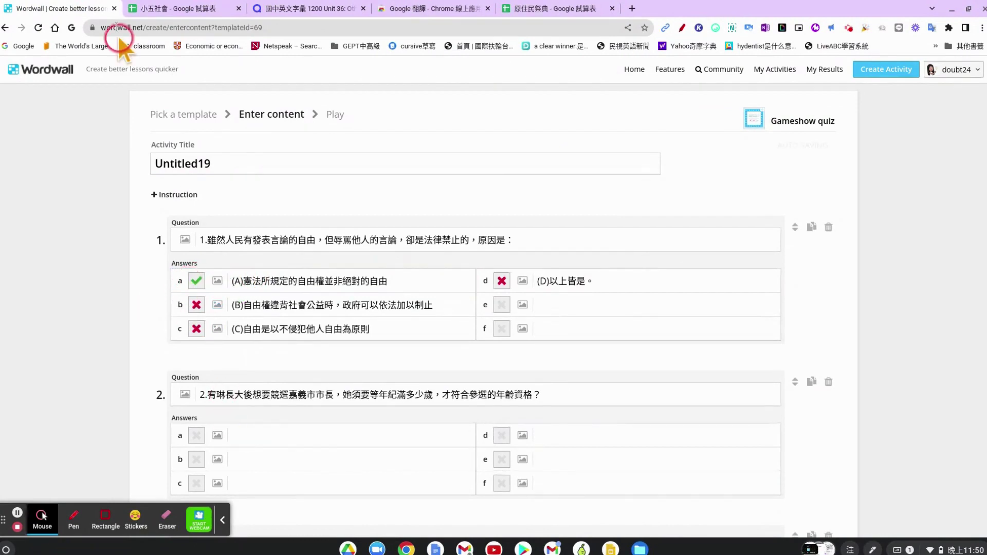
Copy the options in B7:B10 of the 小五社會 spreadsheet into question 2's answers and mark (B)20歲 as correct.
click(154, 8)
drag(175, 354, 203, 437)
key(ctrl+c)
click(55, 10)
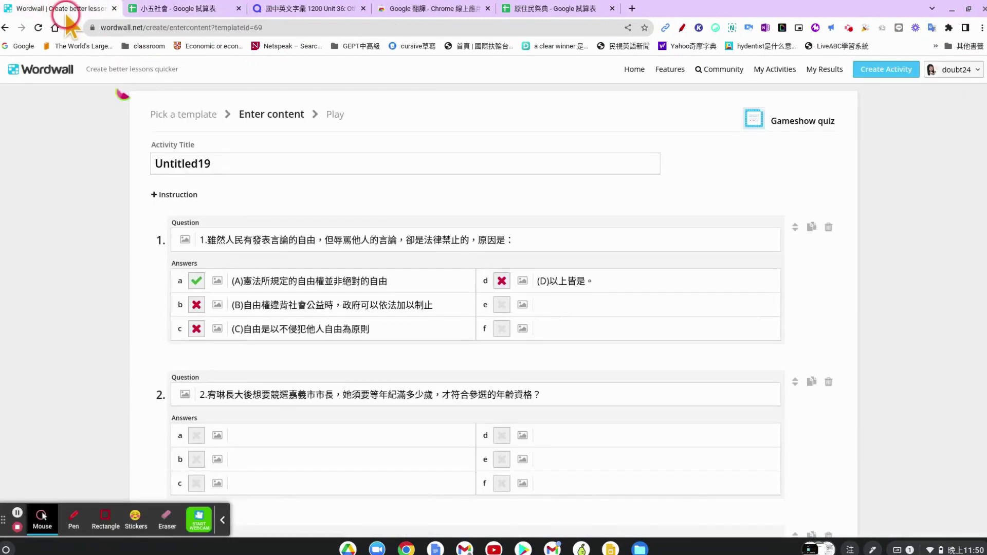
click(275, 441)
key(ctrl+v)
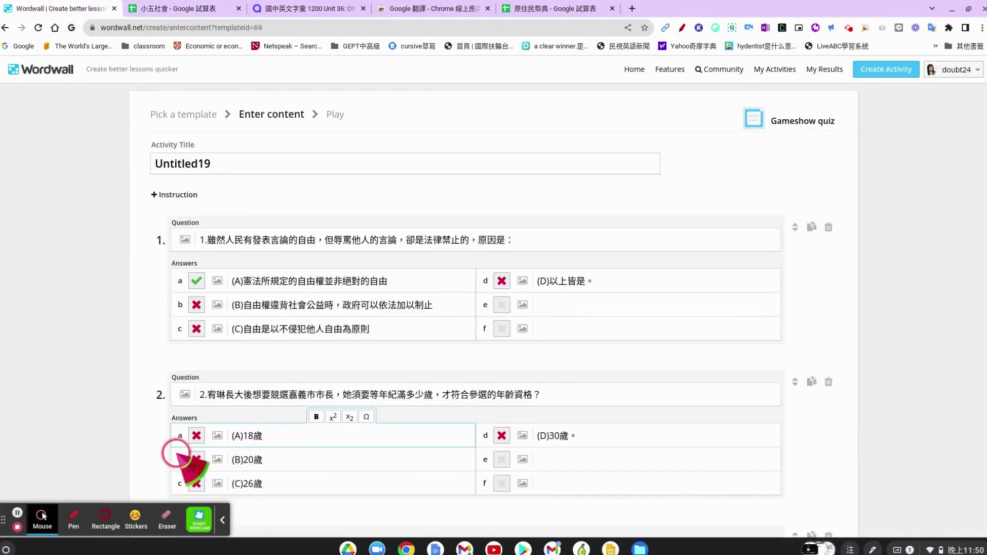
click(195, 458)
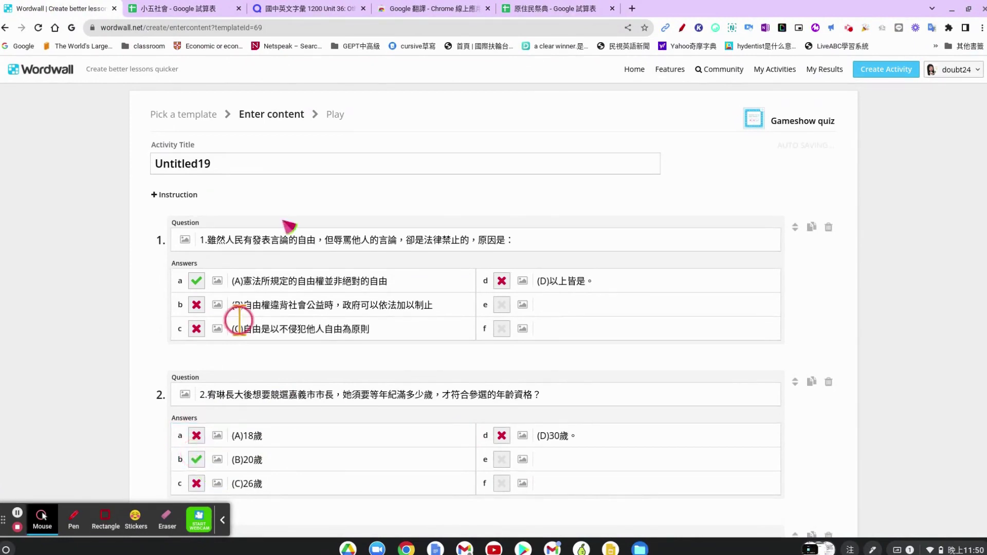
Switch to the Quizlet set 國中英文字彙 1200 Unit 36, open its export, and copy the tab-separated word list.
click(323, 7)
click(144, 112)
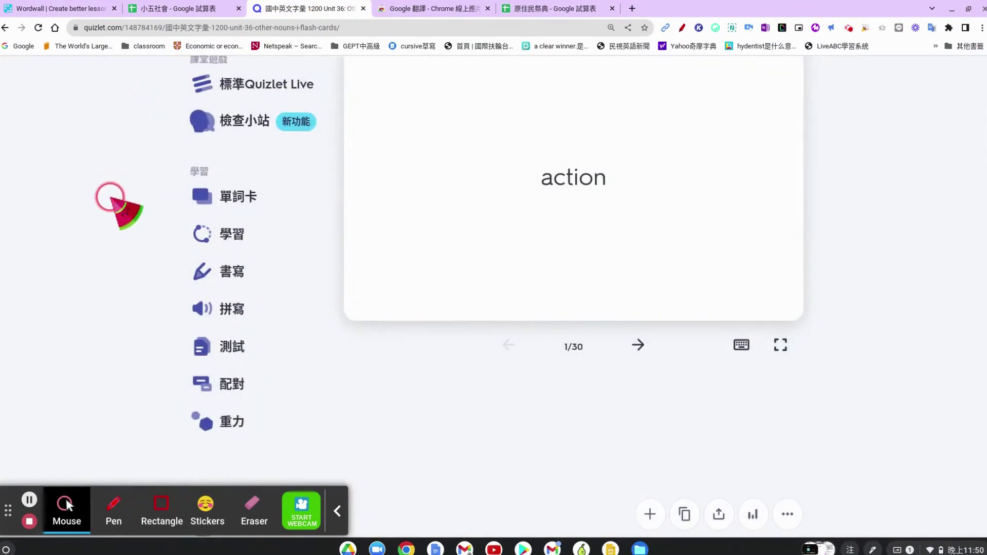
scroll(110, 205, up, 1)
scroll(111, 198, up, 3)
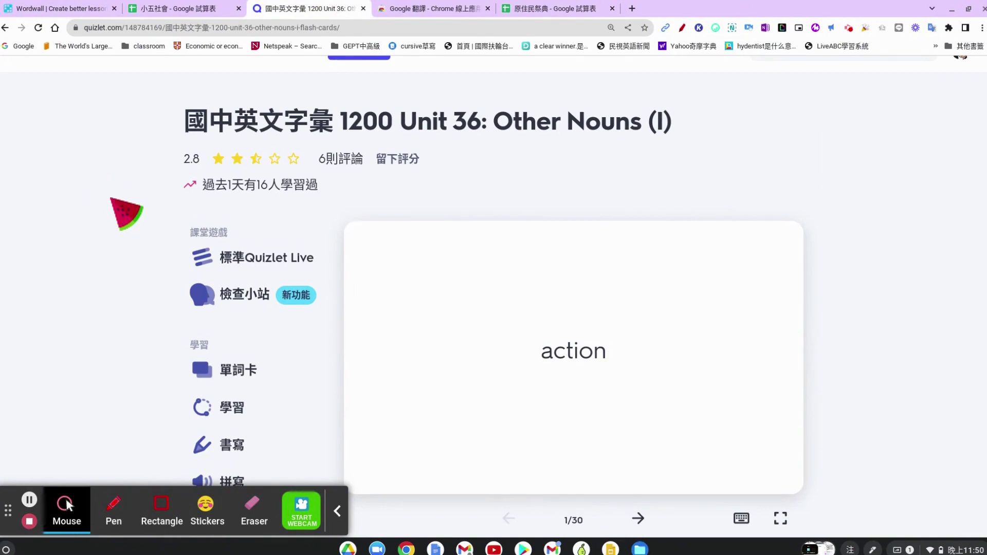
scroll(896, 314, down, 4)
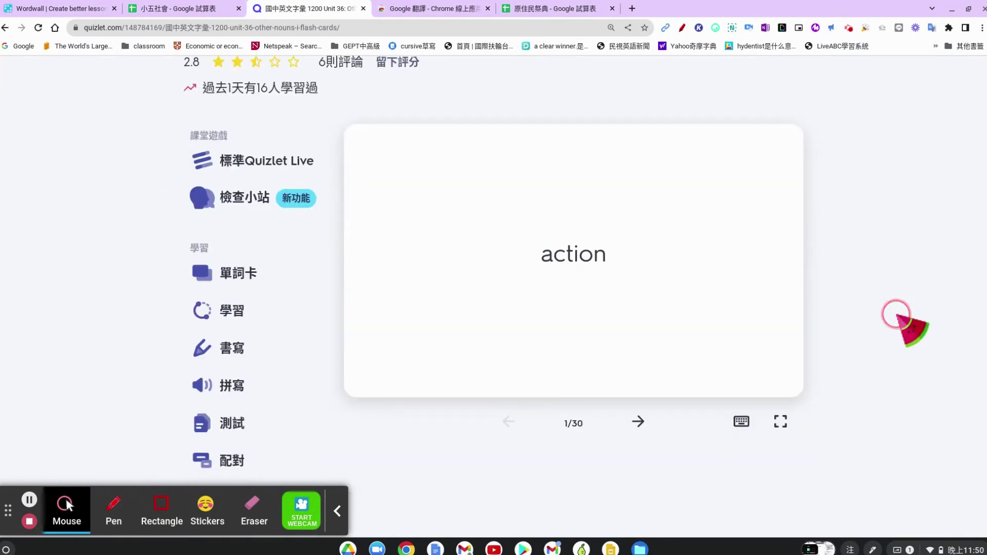
click(788, 478)
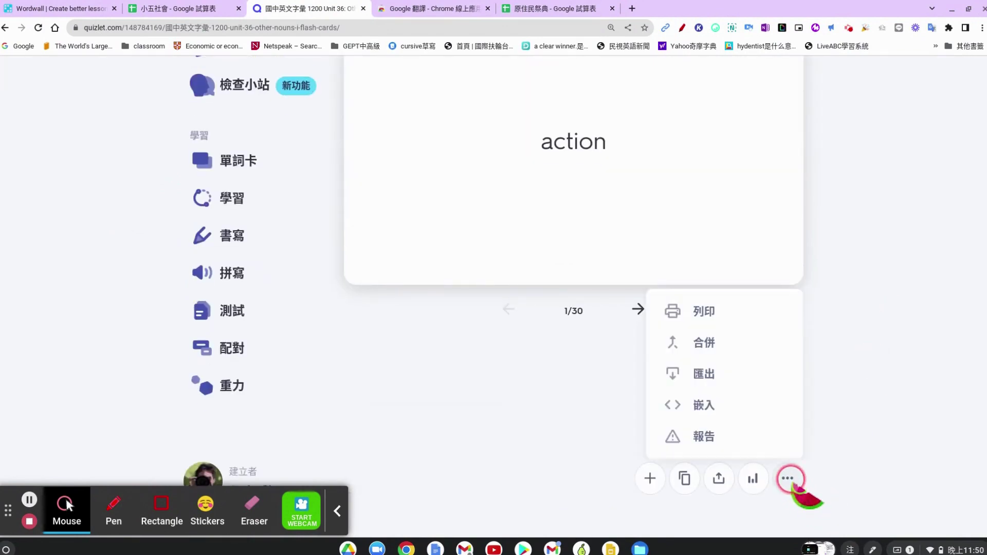
click(710, 372)
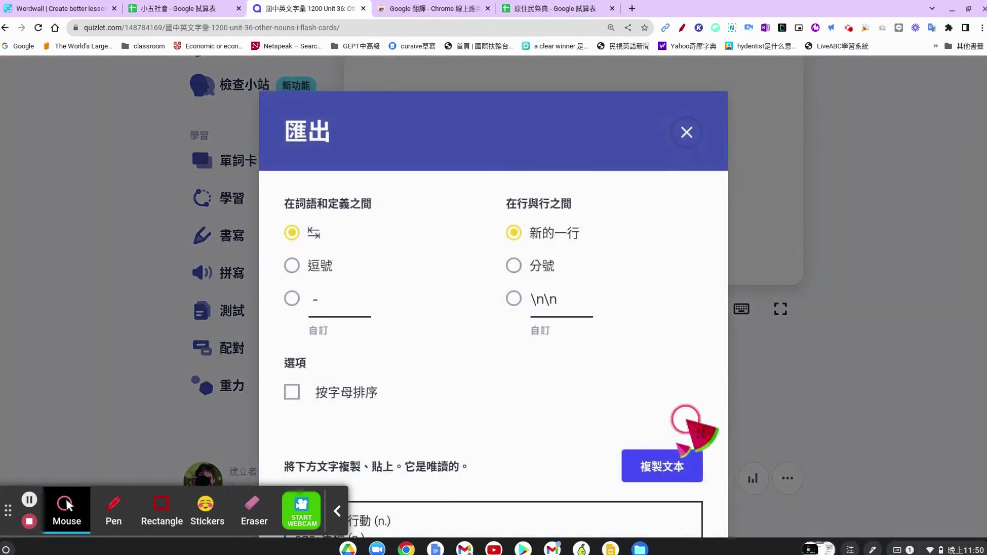
scroll(679, 447, down, 3)
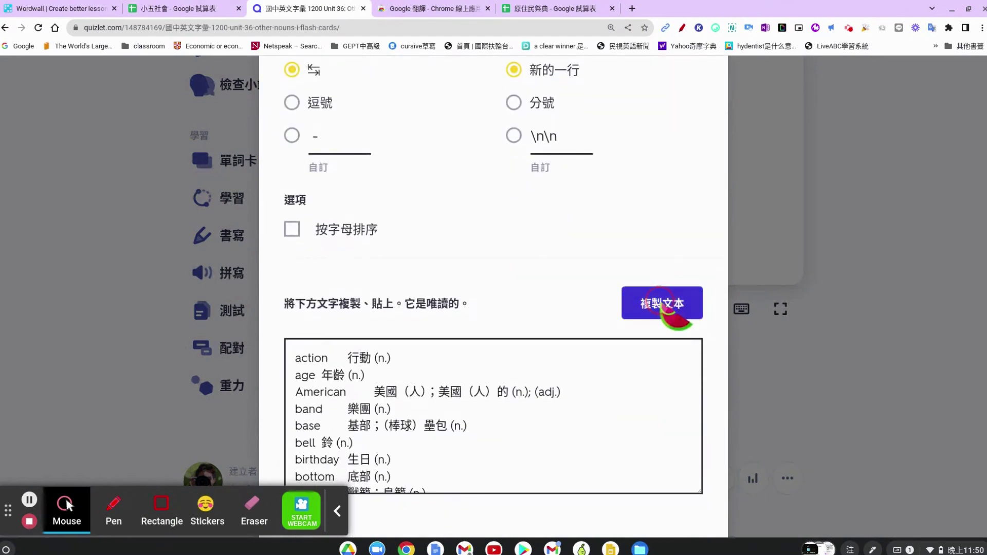
click(662, 305)
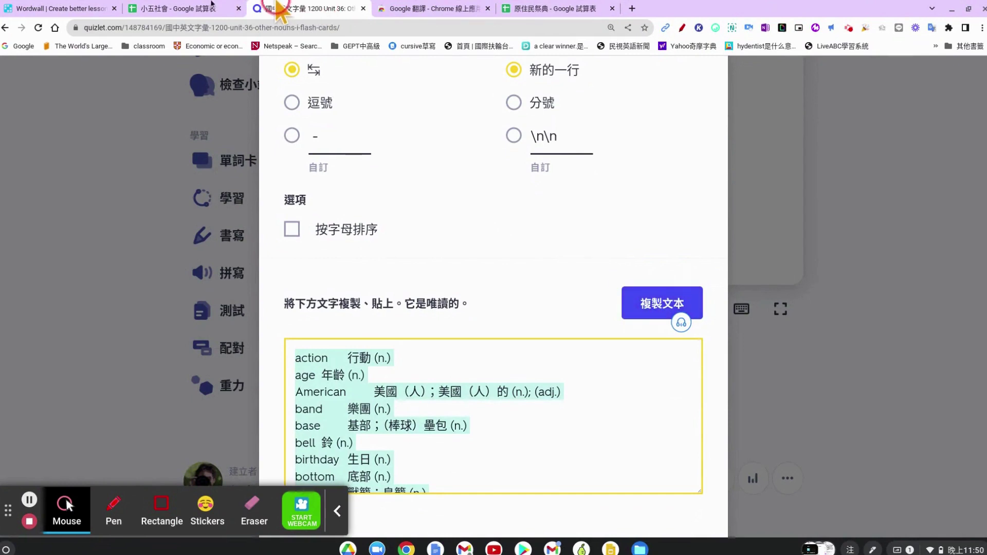
Back in Wordwall, create a Find the match activity and paste the copied vocabulary into its Answer and Clue columns.
click(61, 9)
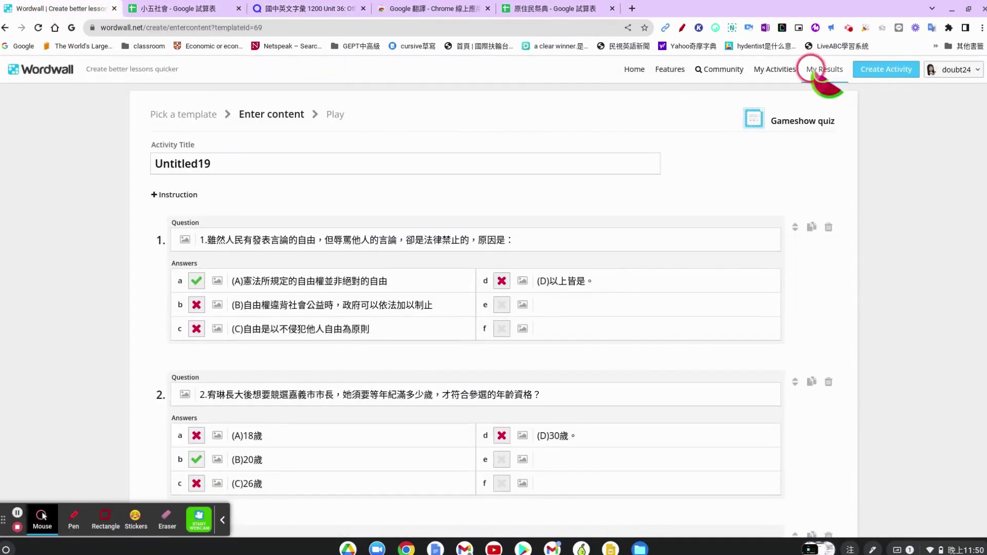
click(885, 70)
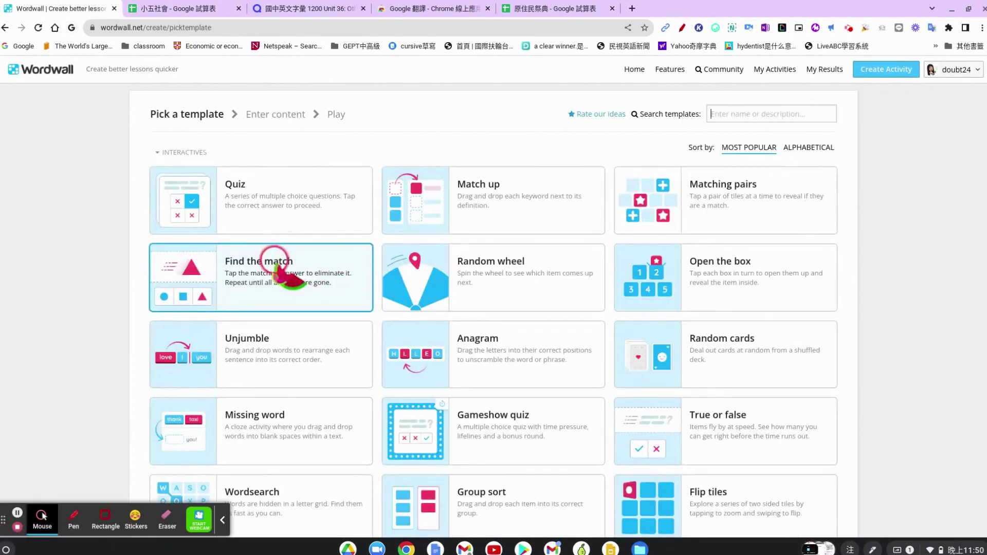
click(272, 283)
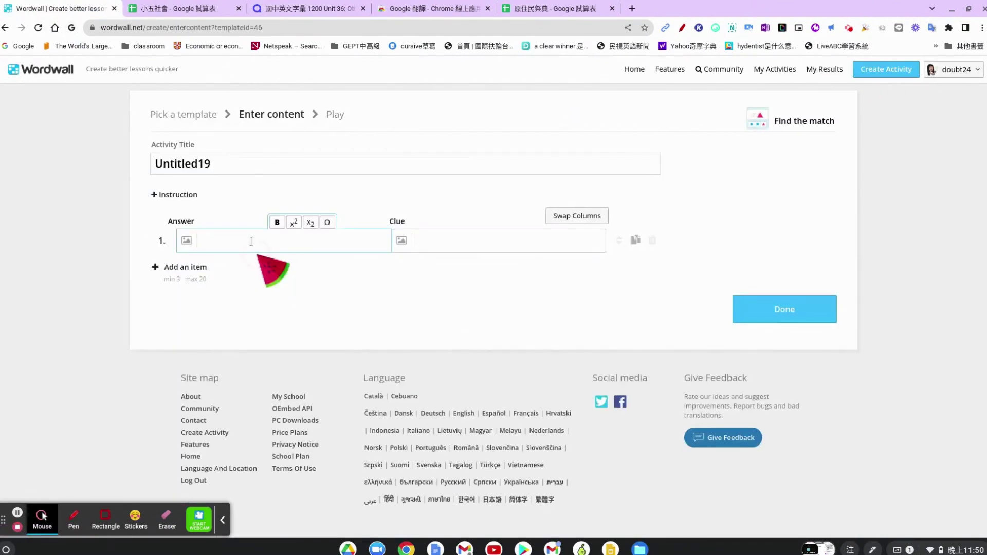
click(250, 237)
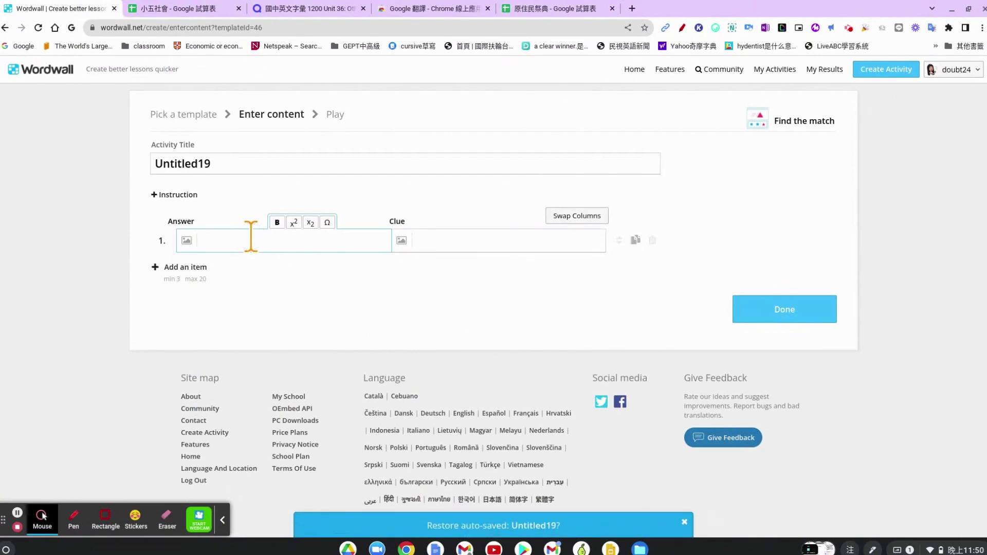
click(248, 239)
key(ctrl+v)
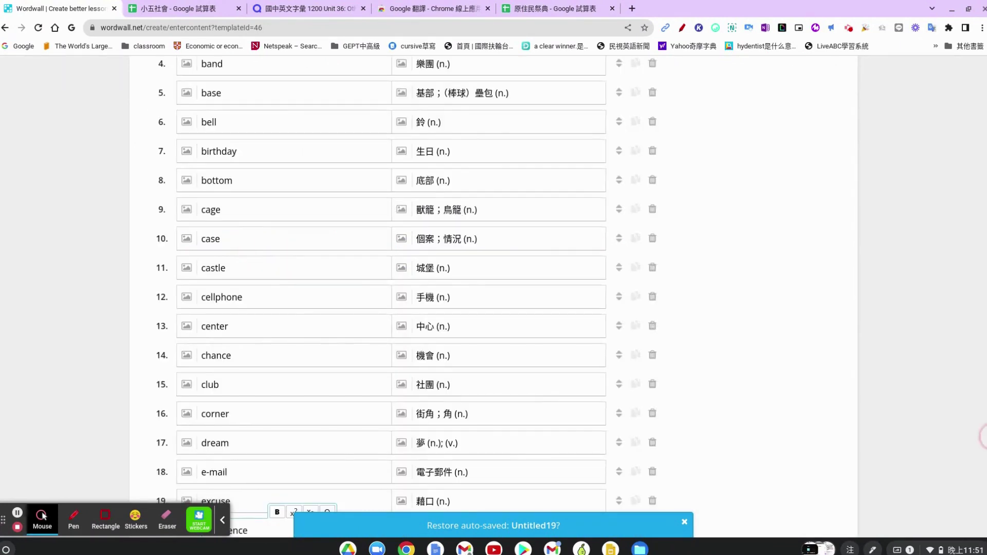
Finish editing the Find the match vocabulary activity and save it.
scroll(947, 461, down, 5)
click(794, 324)
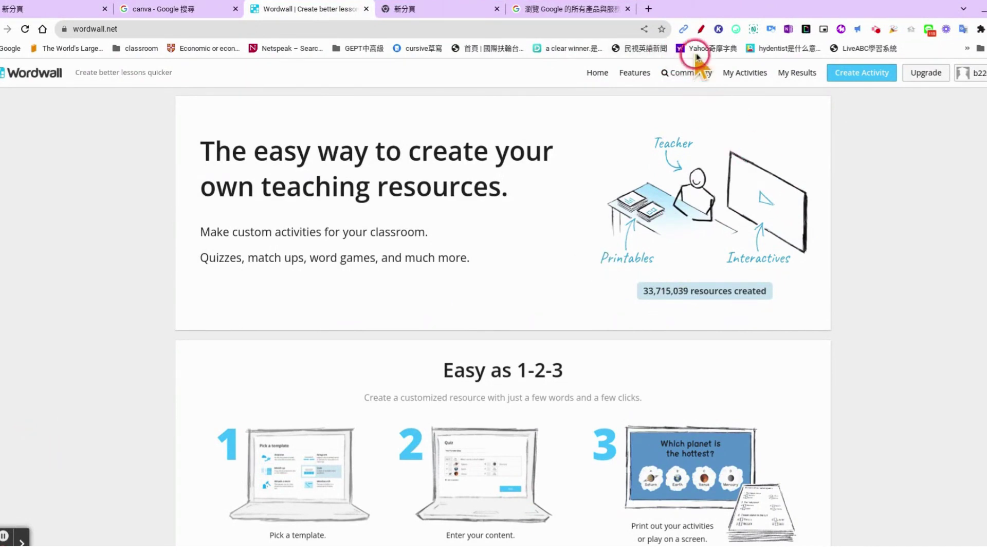
Search Wordwall's community activities for 小五自然 and look through the results.
click(675, 76)
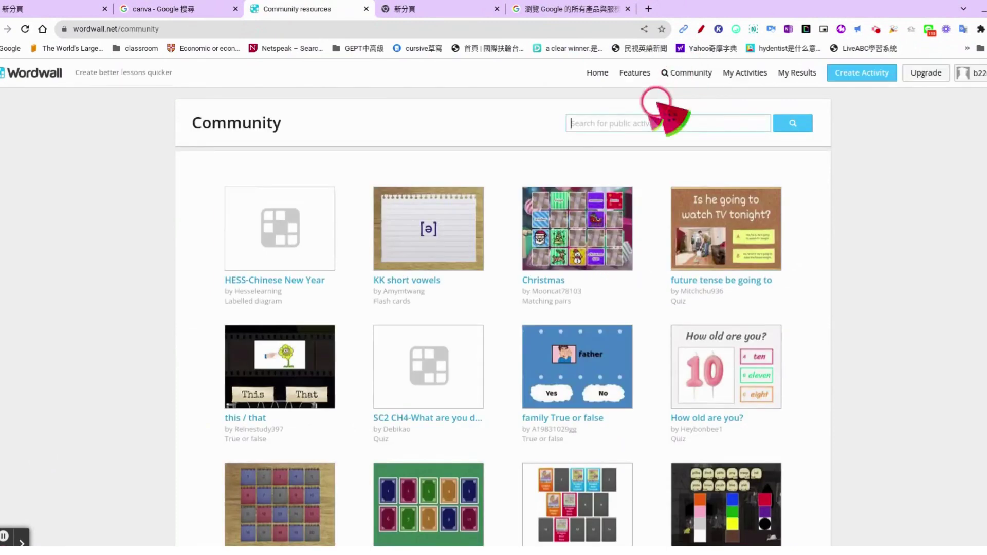
text(小ㄨ)
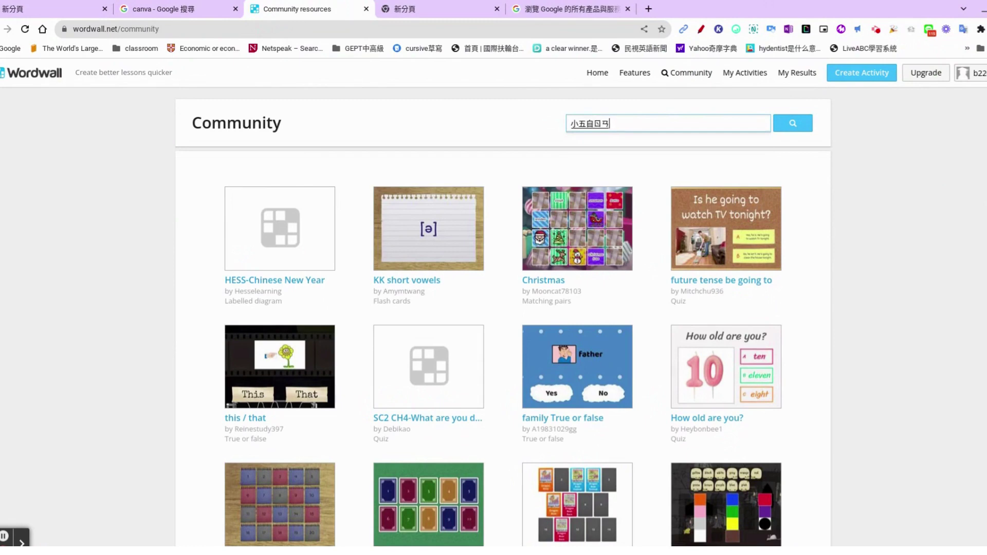
text(自然)
key(Return)
key(Return)
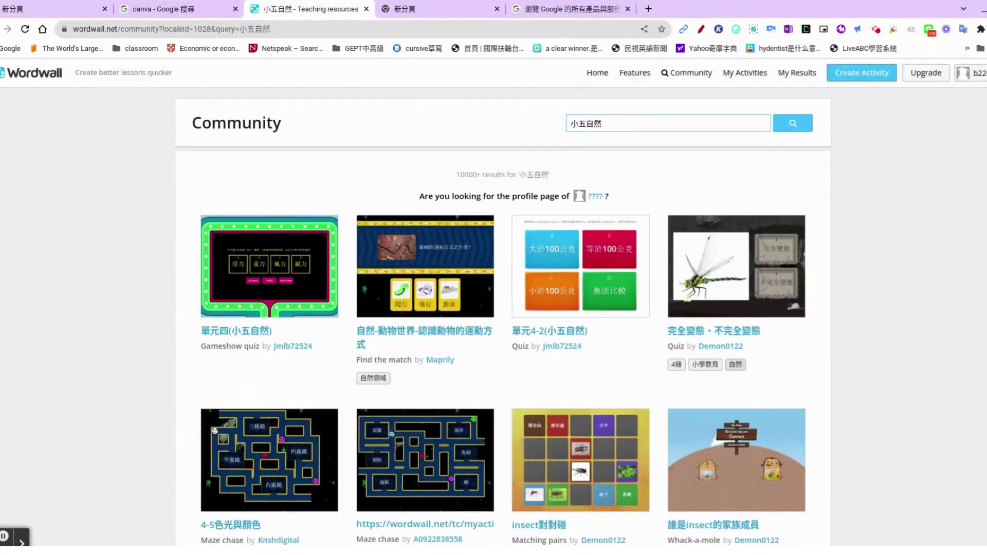
scroll(695, 353, down, 1)
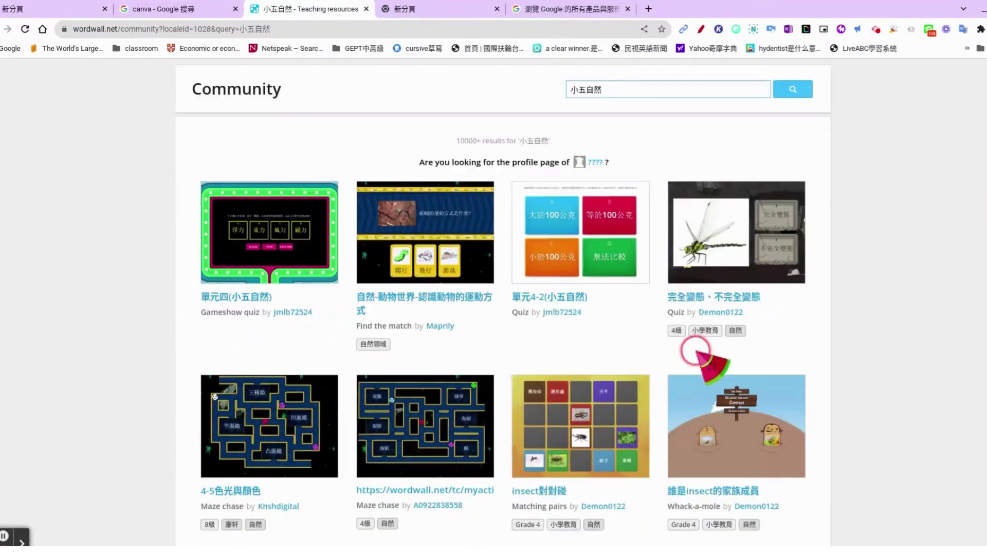
scroll(696, 353, down, 4)
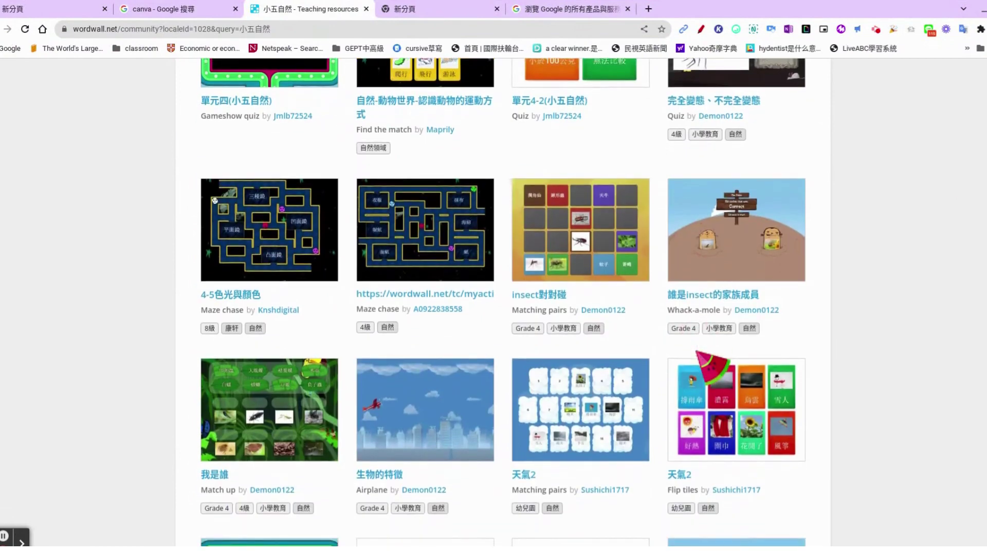
scroll(697, 353, down, 7)
scroll(698, 353, up, 12)
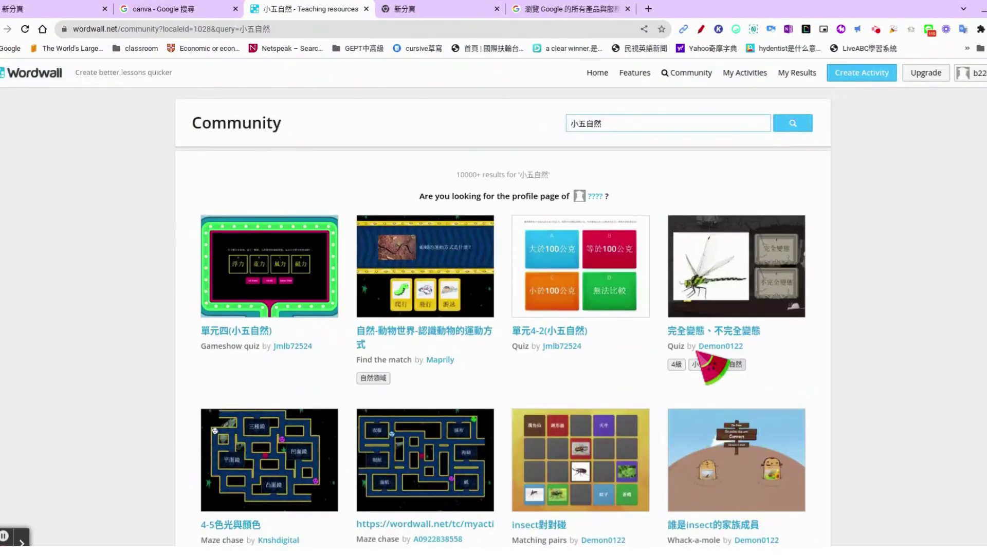
Save an editable copy of the community quiz 完全變態、不完全變態, check it in My Activities, and return to the copy.
click(704, 329)
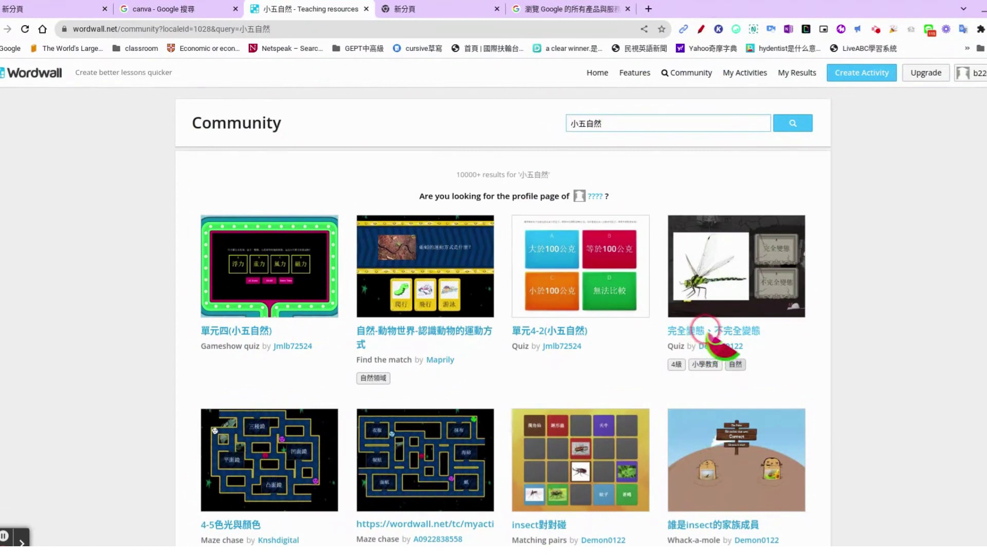
click(713, 323)
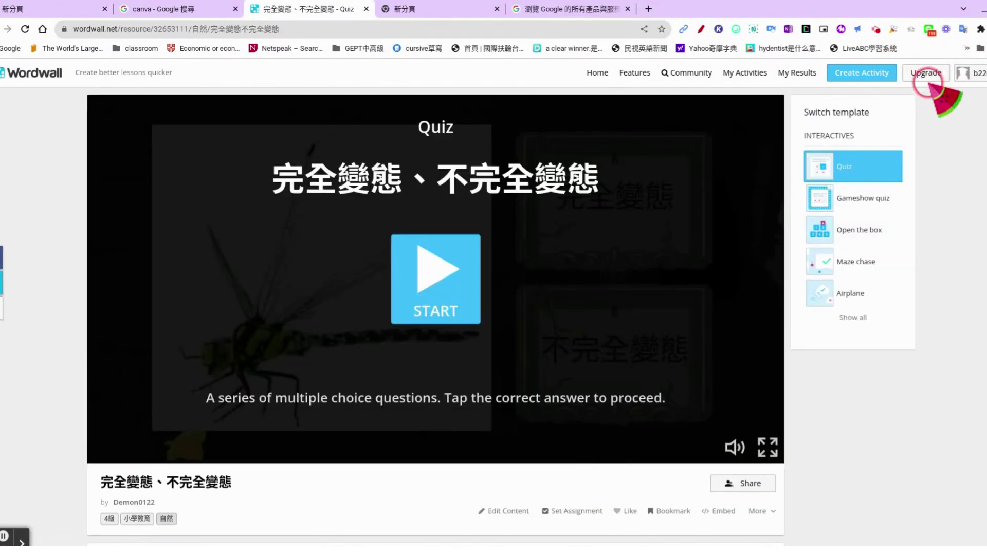
click(493, 511)
scroll(858, 370, down, 20)
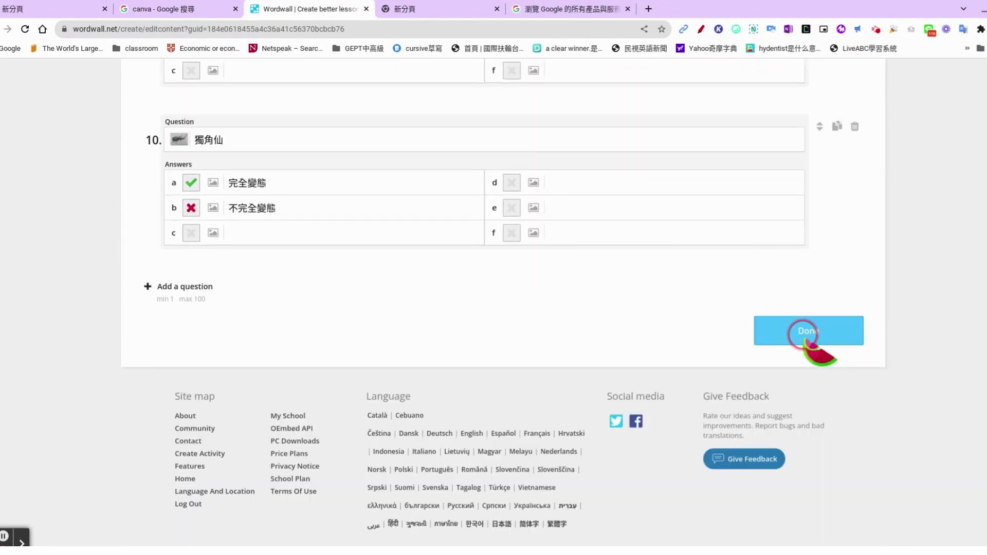
click(803, 335)
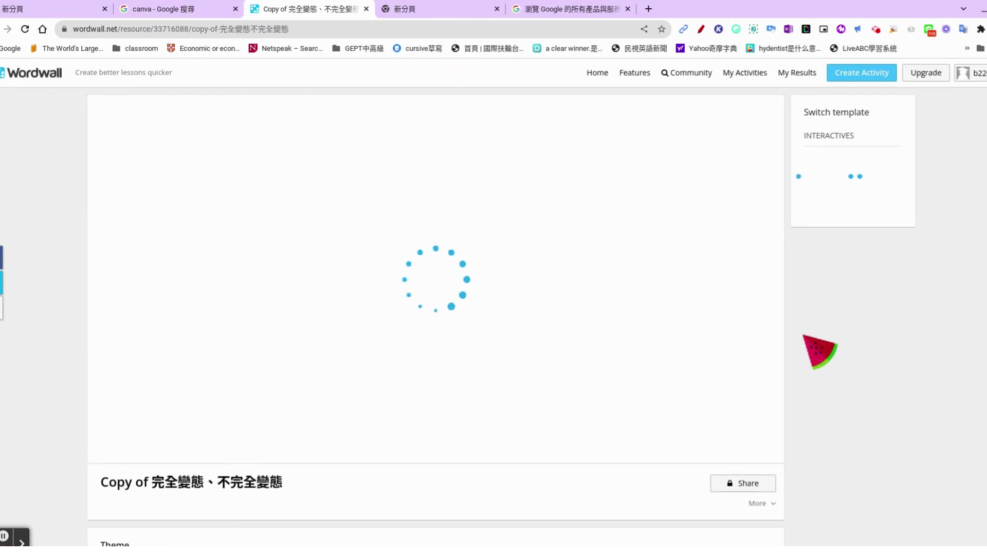
click(742, 73)
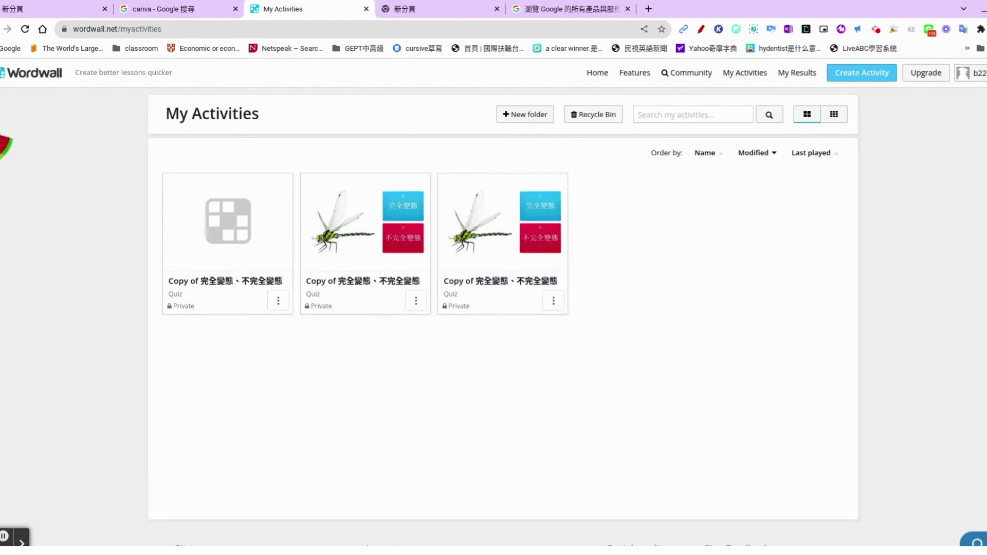
click(24, 28)
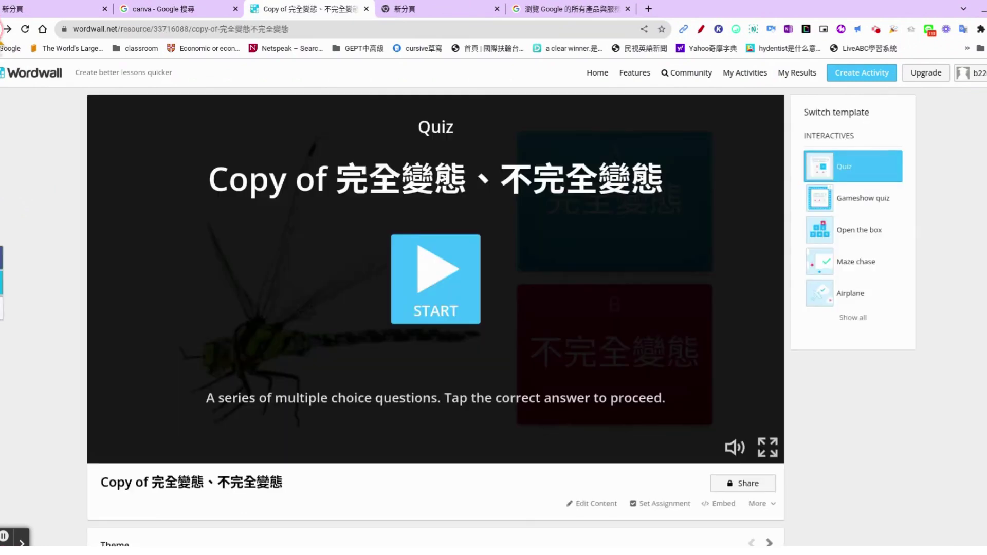
Add question 11 to the copied quiz with the text 蝴蝶 and a butterfly picture.
click(592, 503)
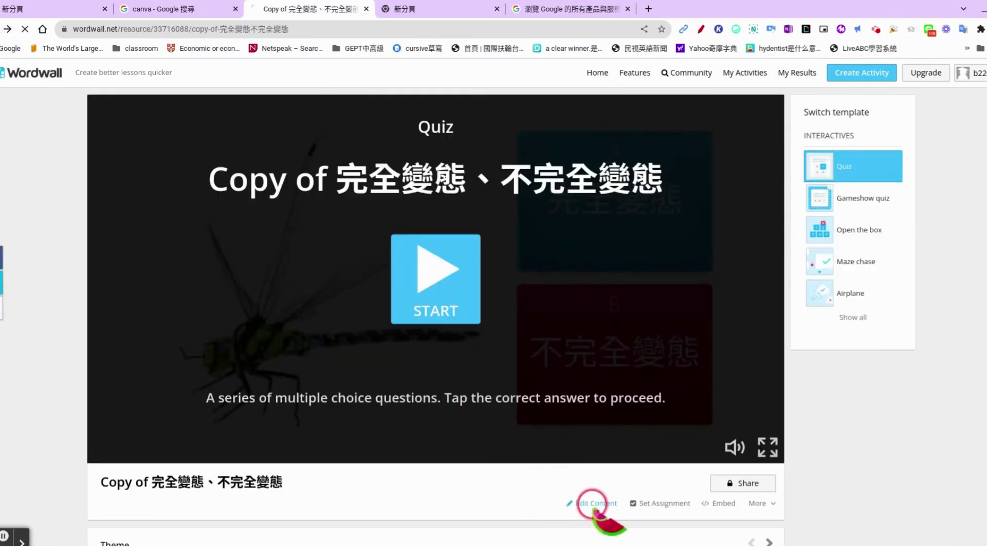
scroll(577, 423, down, 20)
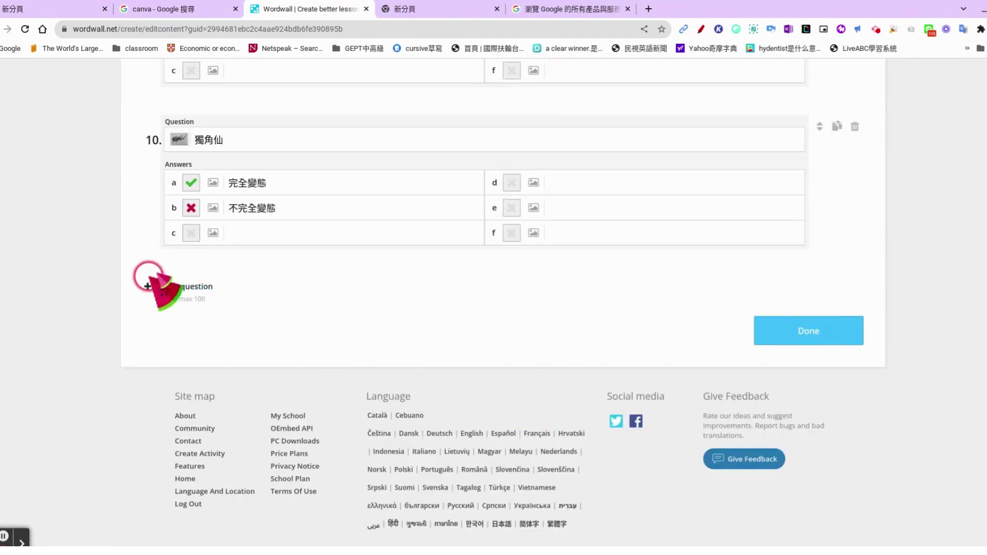
click(181, 287)
click(230, 304)
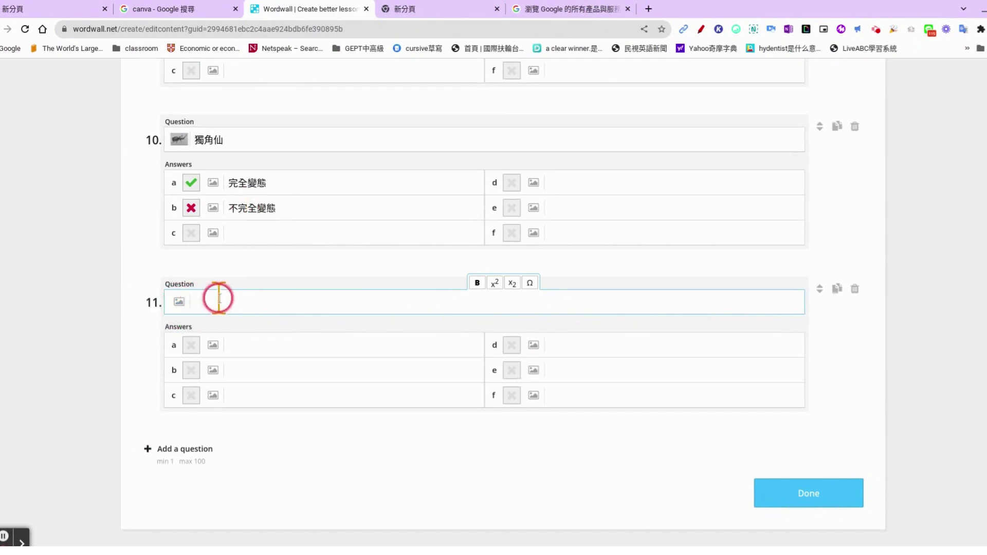
text(62u,6)
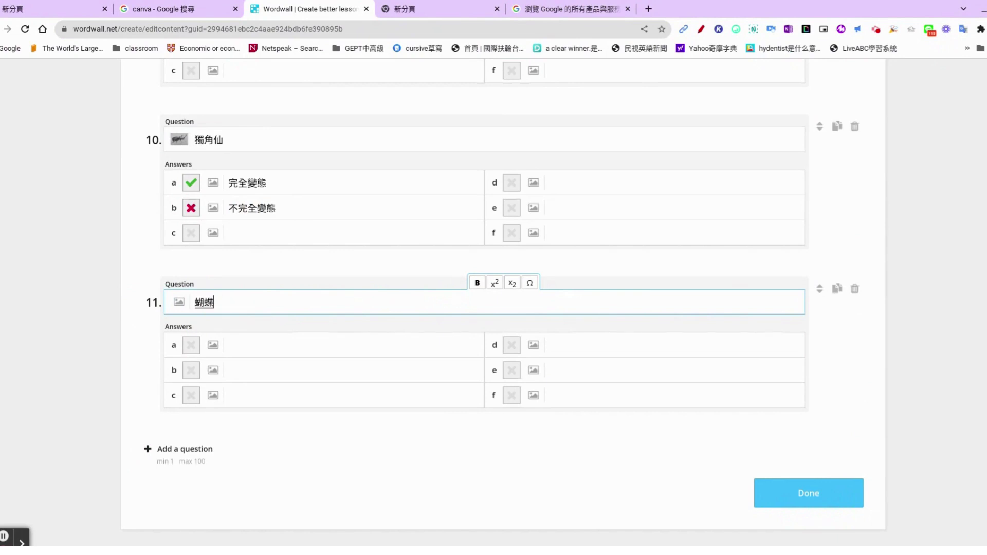
click(179, 302)
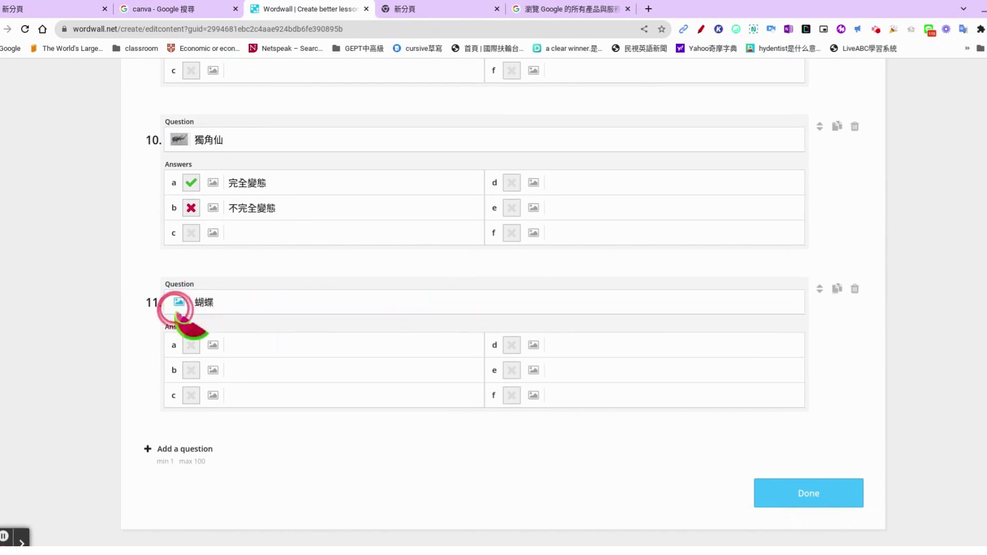
click(268, 176)
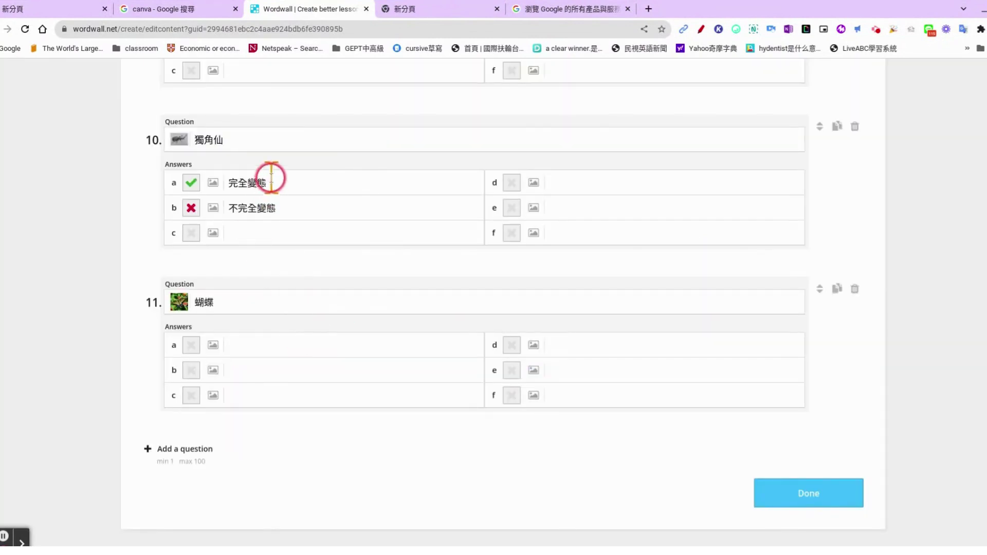
Copy 完全變態 and 不完全變態 from question 10 into question 11's answers a and b, mark answer a as correct, and save the quiz.
drag(274, 186, 205, 189)
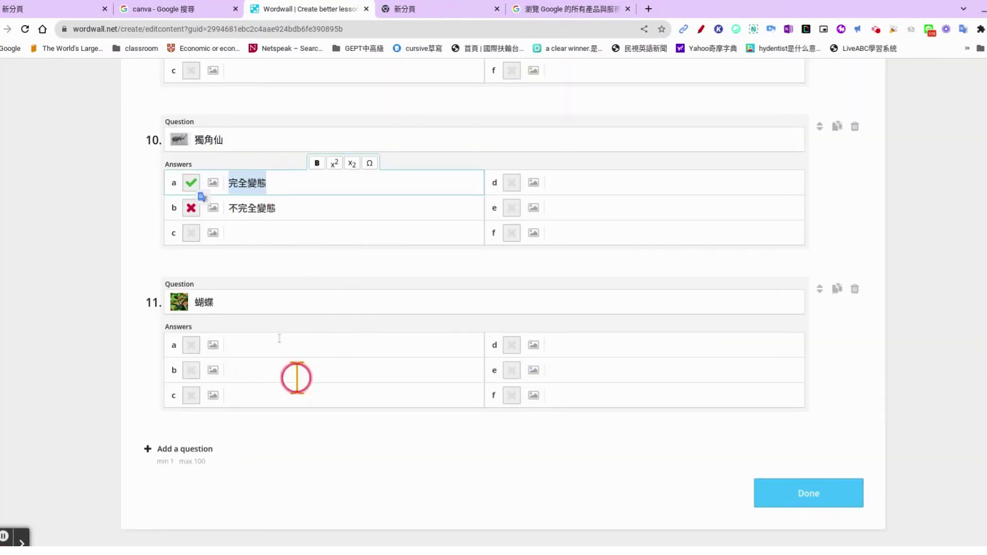
drag(277, 209, 212, 185)
click(258, 184)
key(ctrl+c)
click(253, 360)
click(251, 344)
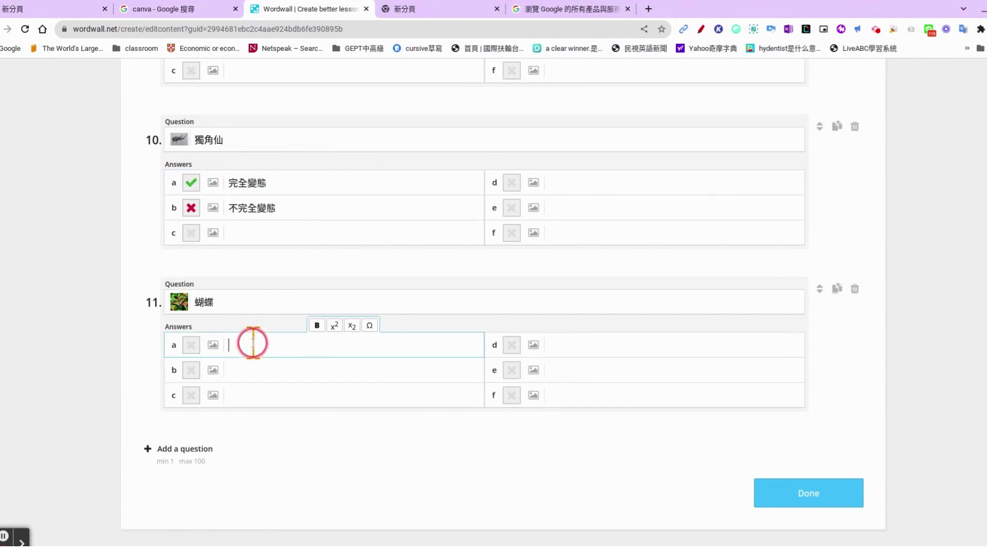
key(ctrl+v)
drag(282, 208, 230, 206)
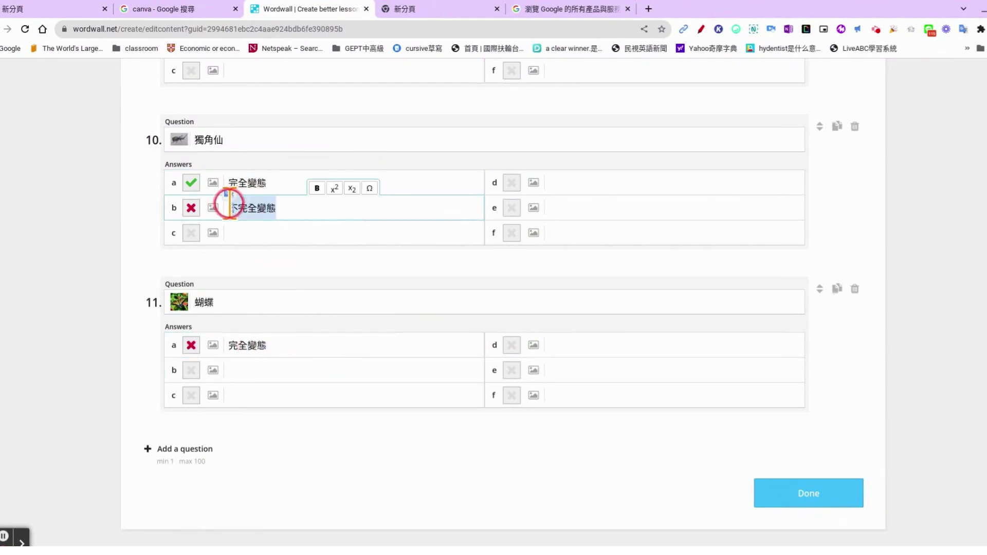
key(ctrl+c)
click(266, 371)
key(ctrl+v)
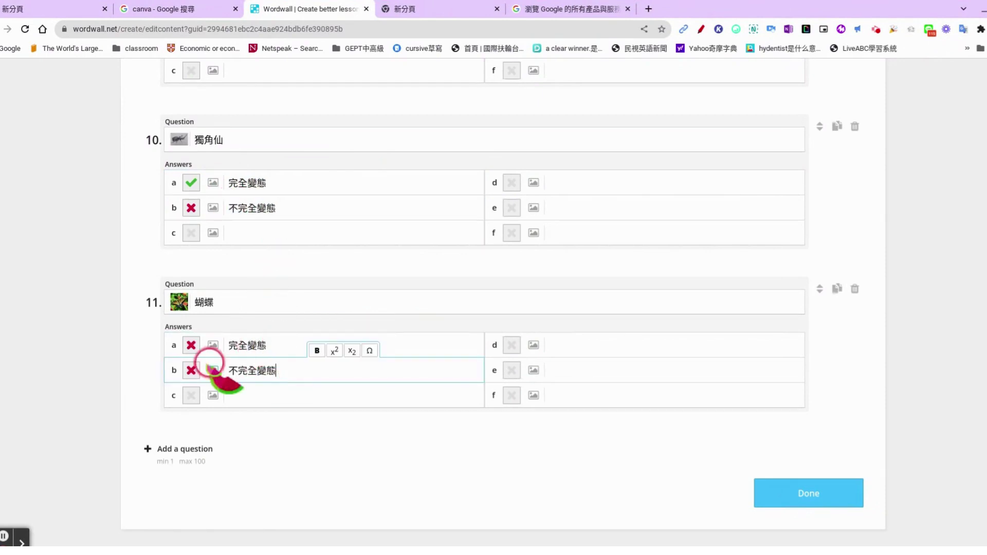
click(190, 345)
click(796, 494)
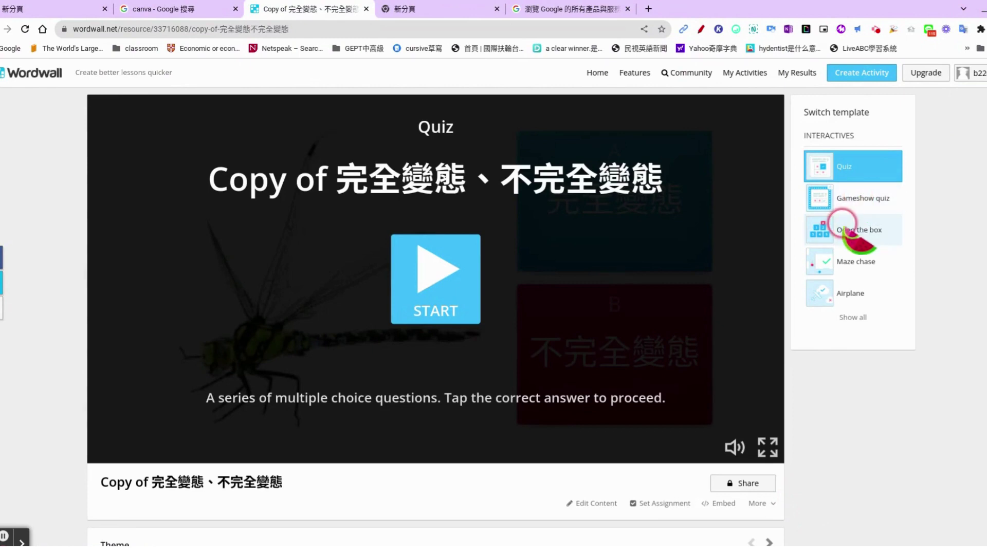
click(845, 283)
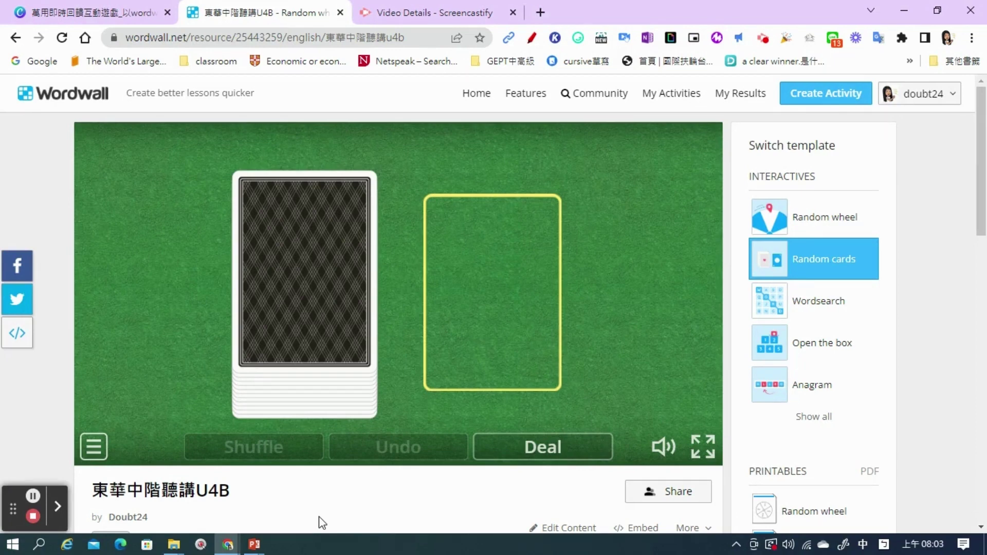
Show the 東華中階聽講U4B Random cards activity in full screen and deal two cards.
click(703, 449)
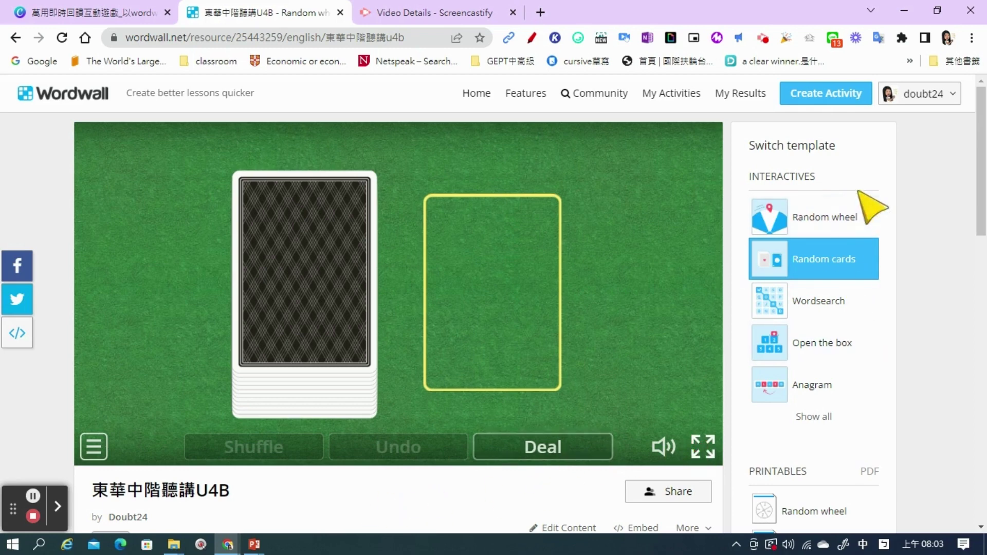
click(710, 457)
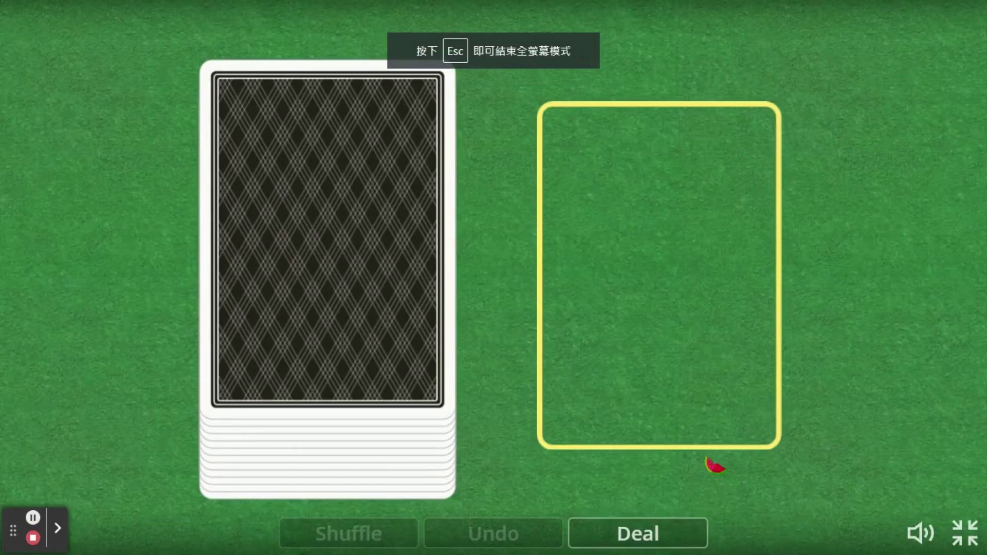
click(614, 545)
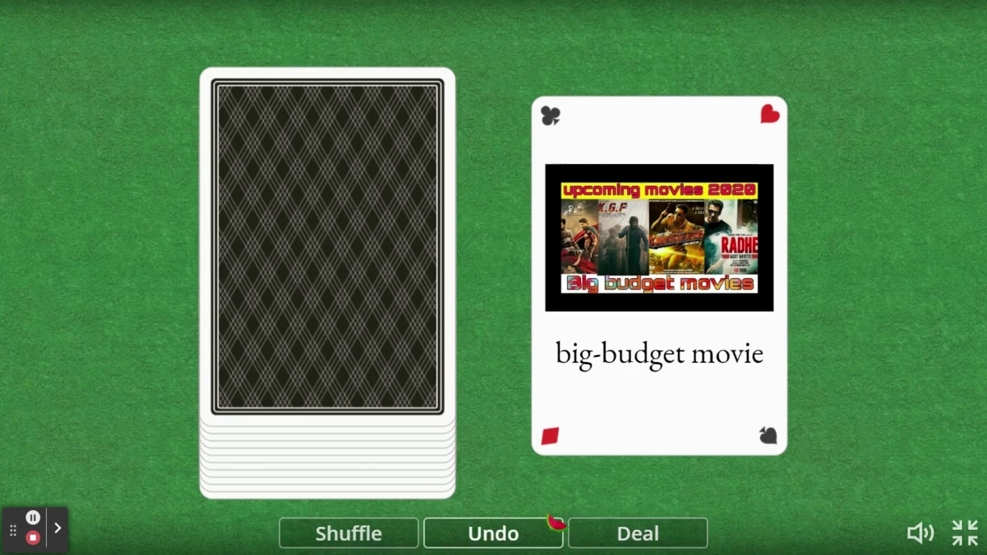
click(358, 389)
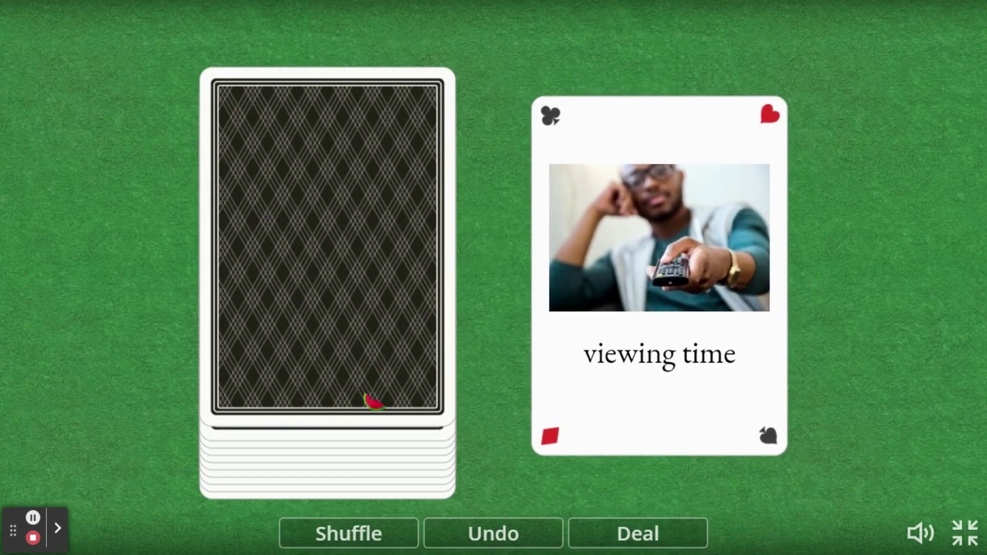
Shuffle the card deck, deal more cards from it, and leave full screen.
click(366, 537)
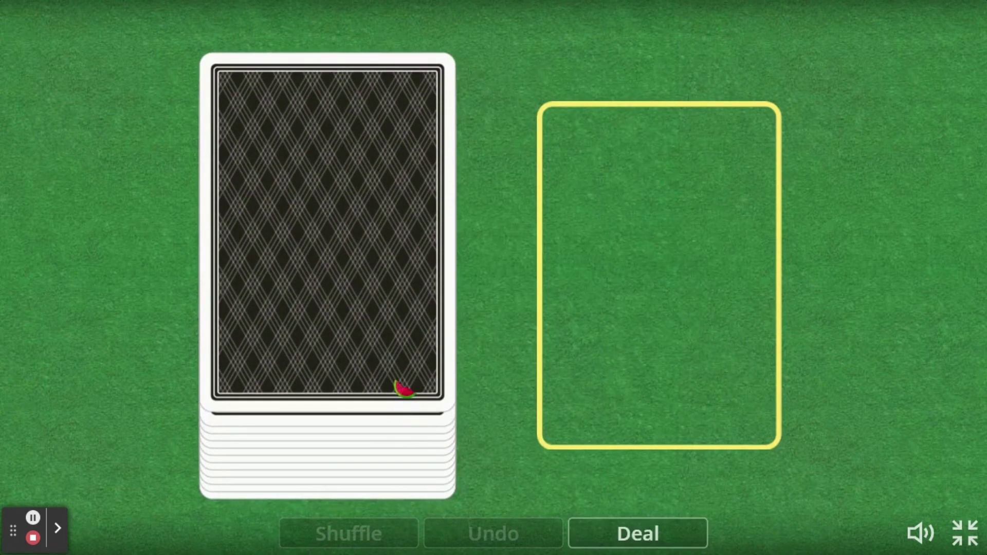
click(402, 388)
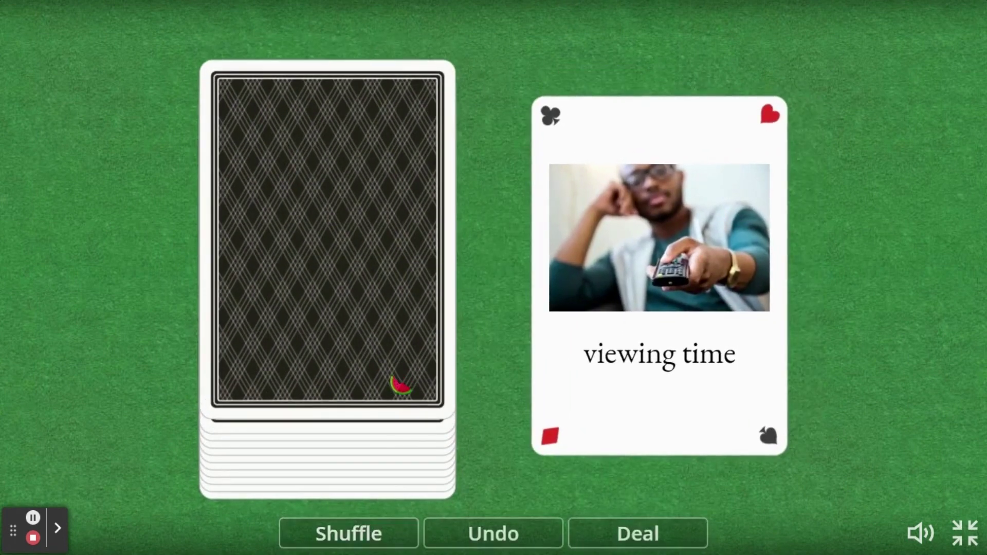
click(399, 381)
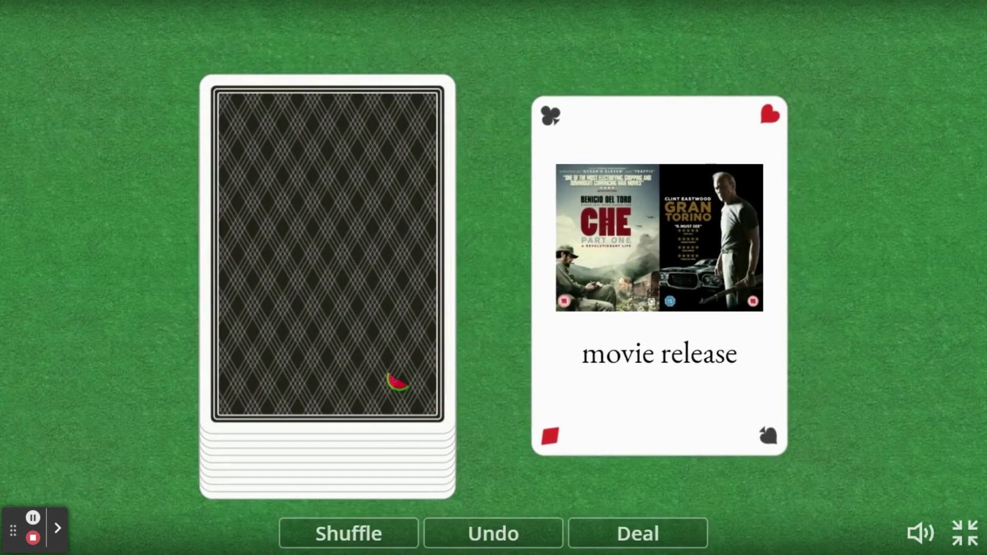
click(397, 381)
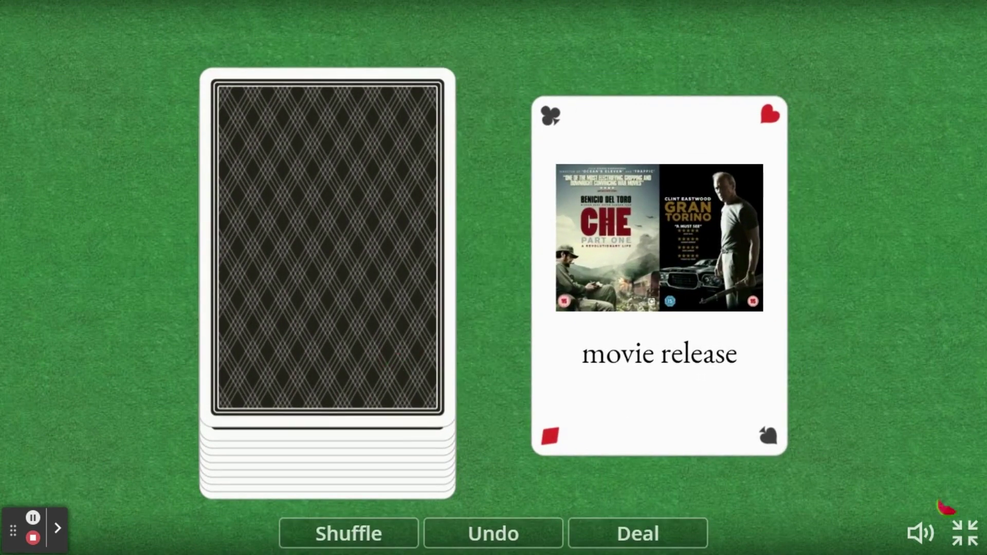
click(965, 534)
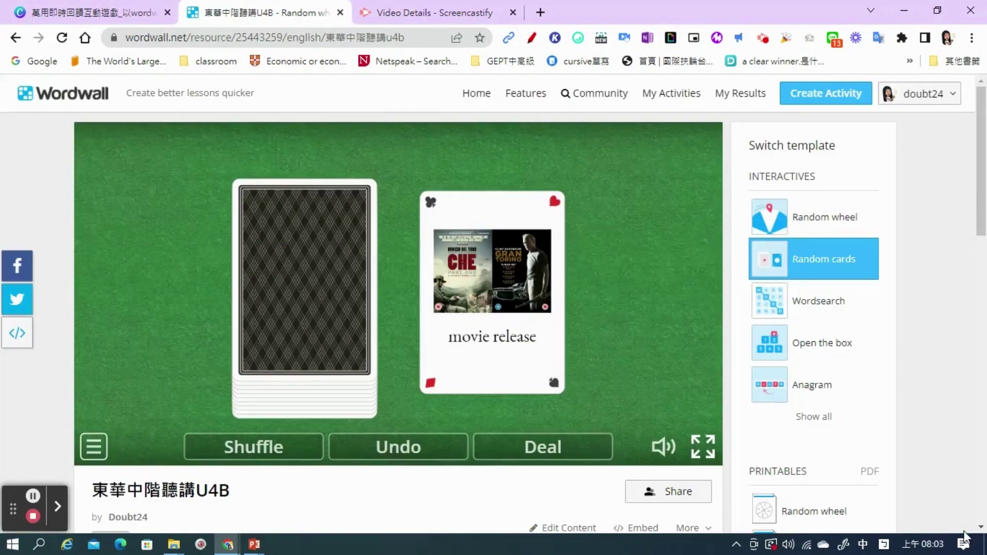
Switch 東華中階聽講U4B to the Random wheel template, start it in full screen, and resume after the first spin to spin again.
click(844, 216)
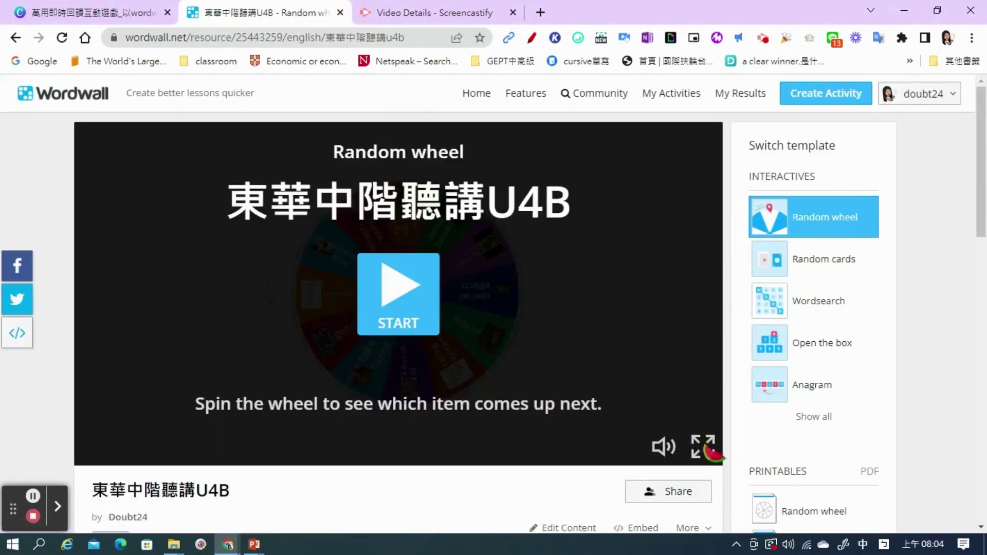
click(705, 443)
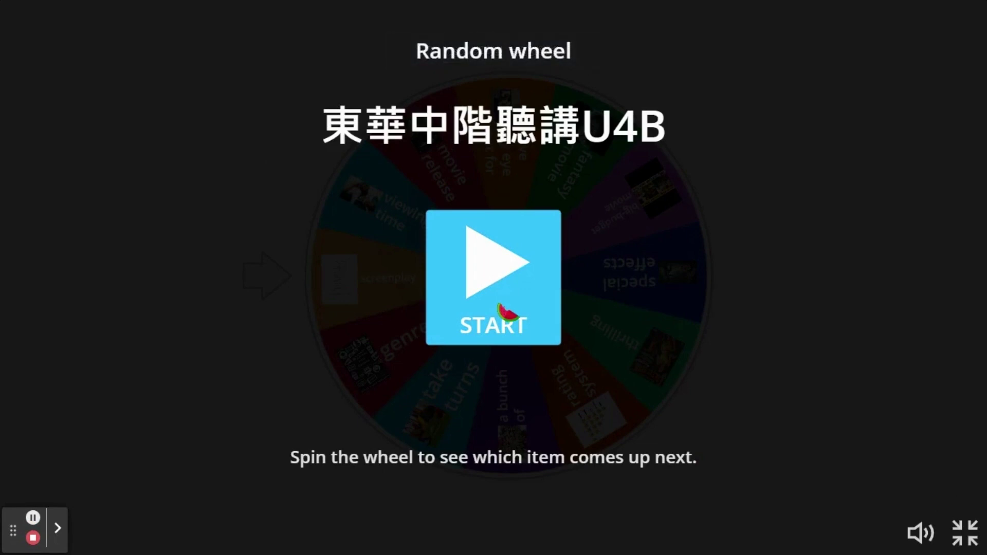
click(506, 311)
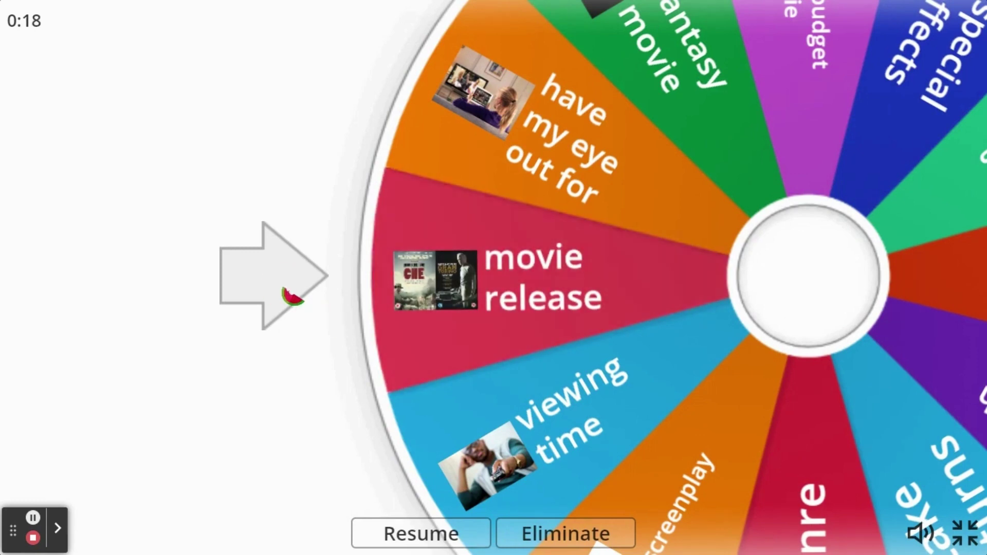
click(397, 534)
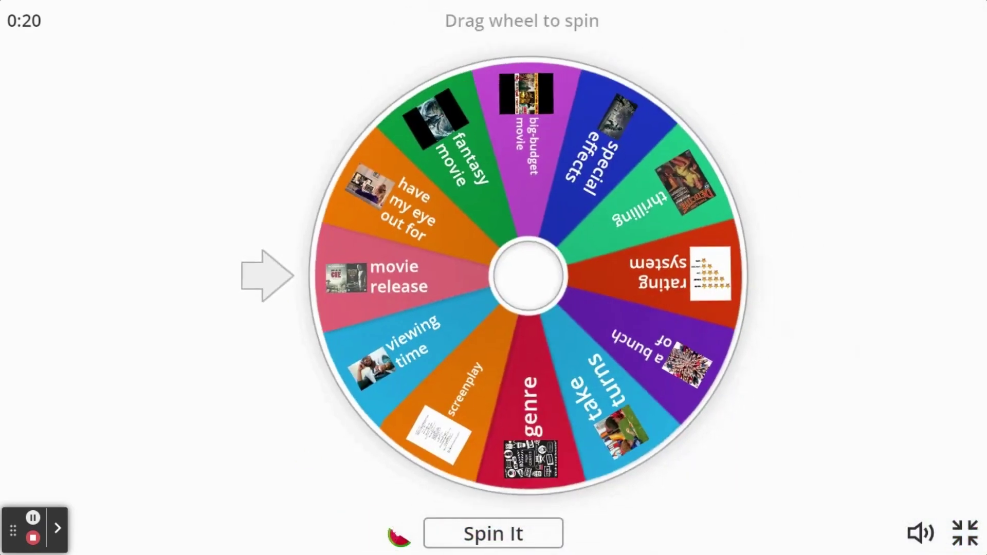
click(464, 534)
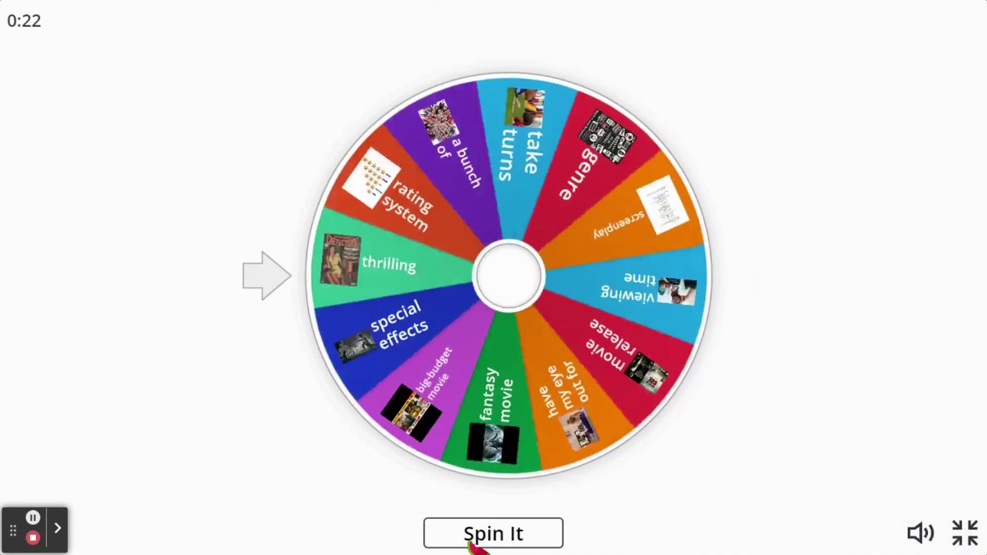